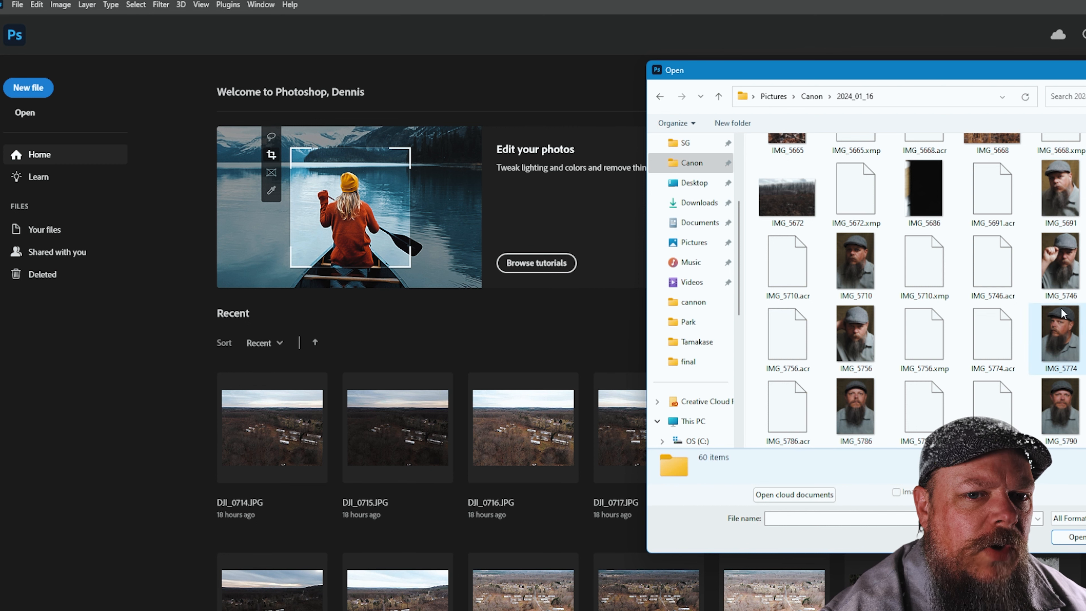
- Open the IMG_5786 portrait in Camera Raw and reset its existing adjustments to the original shot
double_click(857, 410)
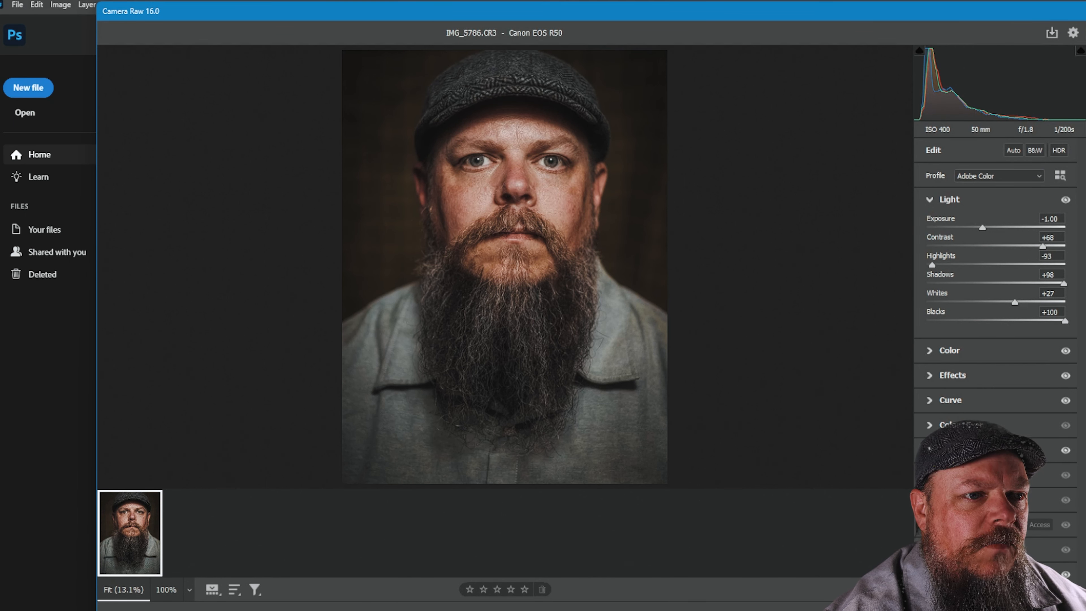
key(backslash)
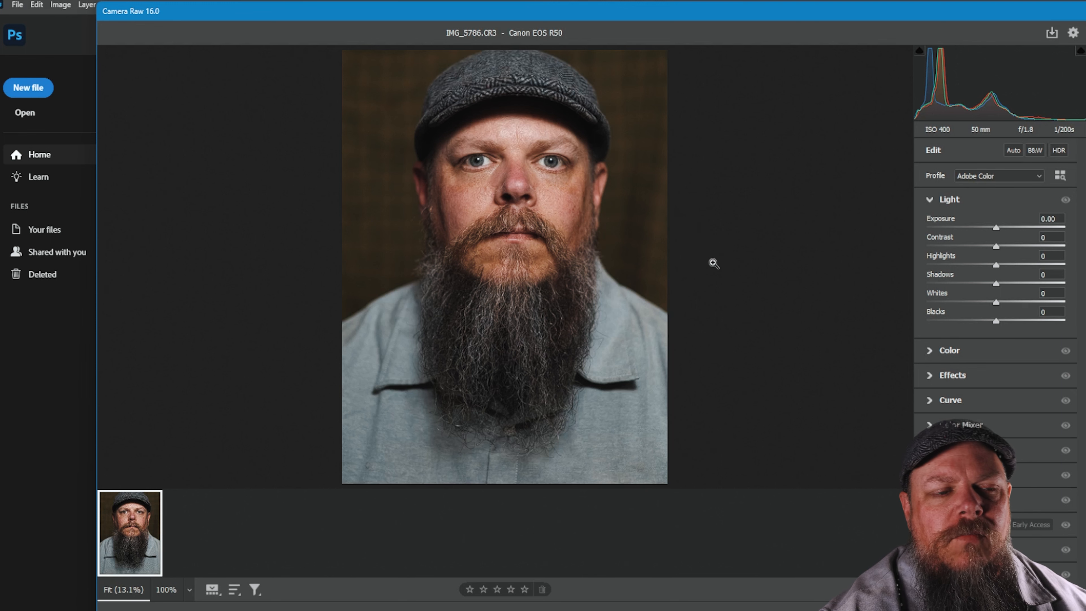
scroll(713, 262, up, 1)
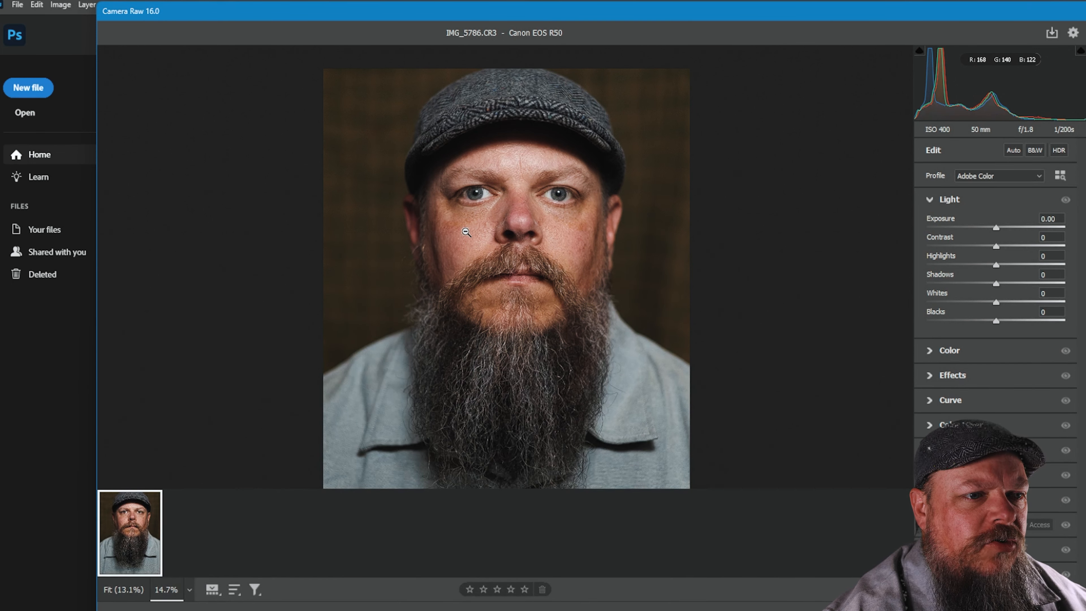
drag(458, 231, 581, 328)
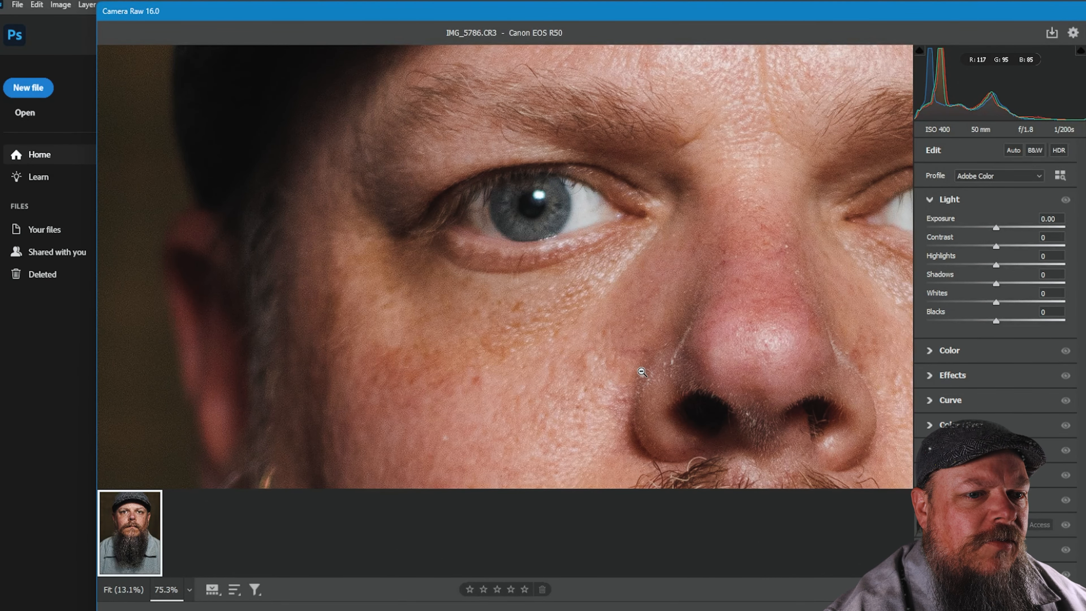
drag(567, 327, 543, 342)
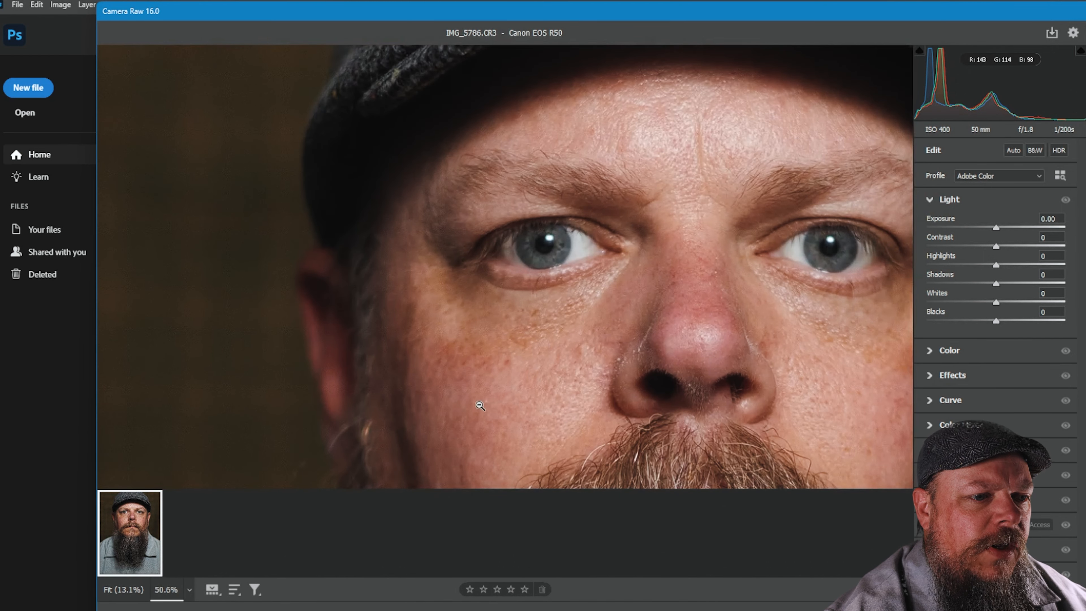
drag(486, 408, 427, 392)
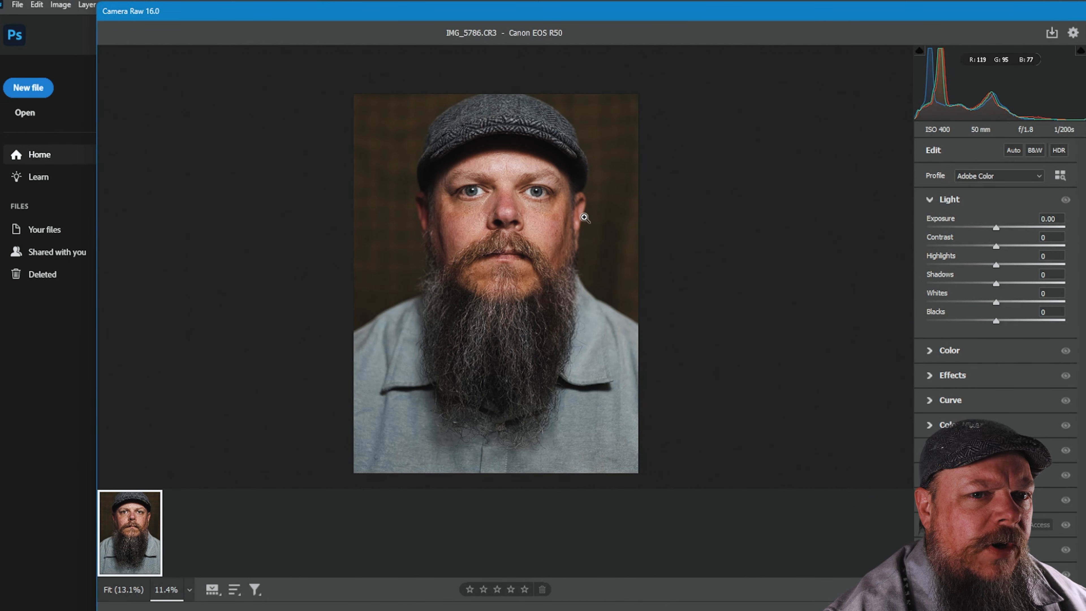
- Apply Auto tone, set Exposure +0.05, Highlights -54 and Shadows +85, raise Contrast, and set Texture -14, Clarity -4 and Dehaze +14
click(1013, 150)
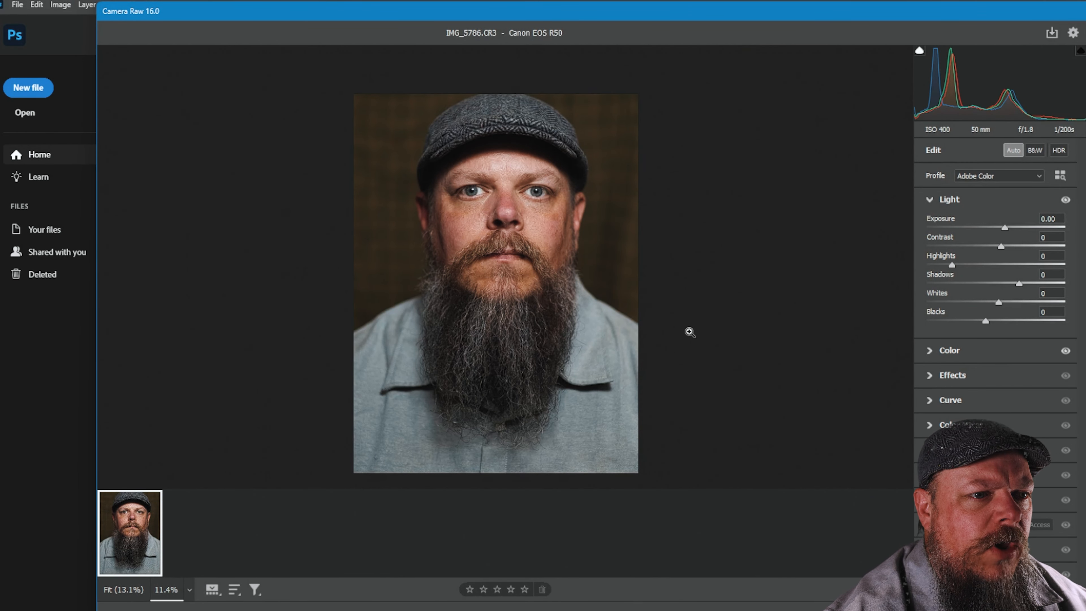
drag(1004, 227, 997, 228)
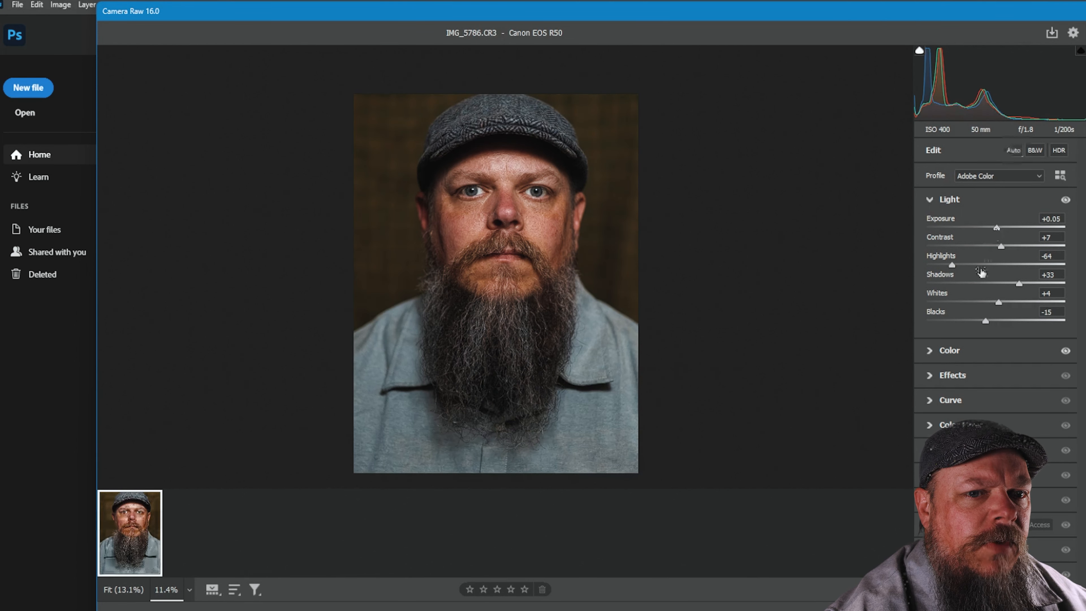
drag(951, 264, 959, 265)
drag(1019, 283, 1055, 283)
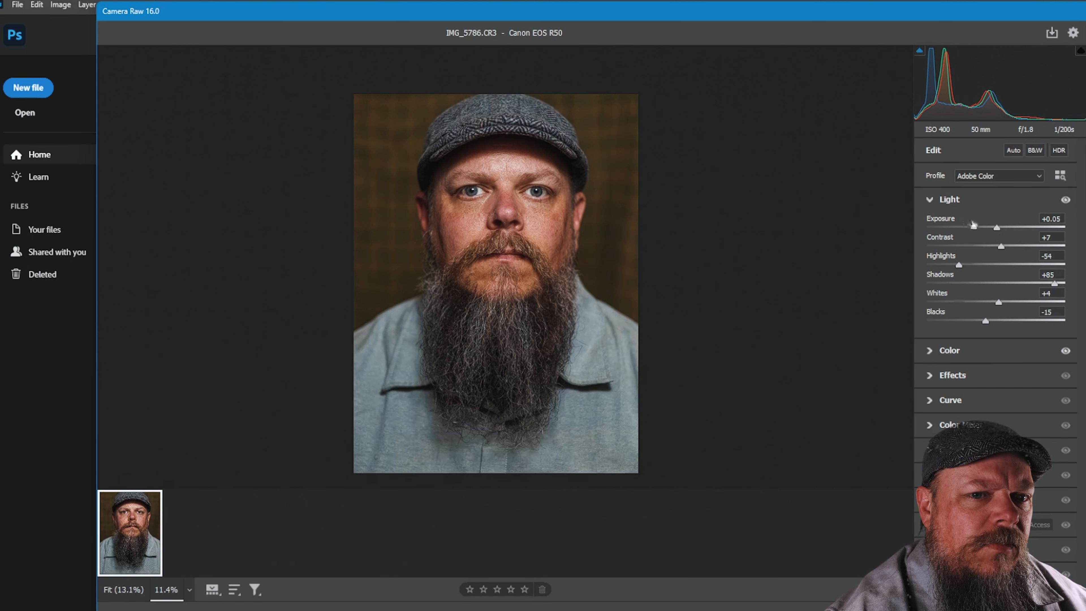
drag(1002, 245, 1016, 244)
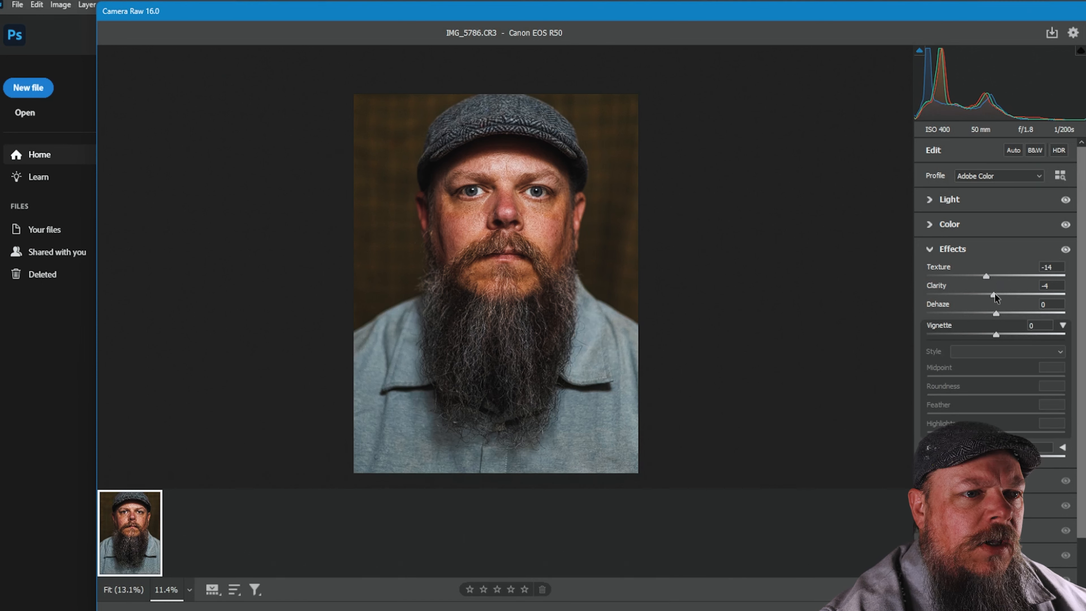
drag(998, 313, 1007, 311)
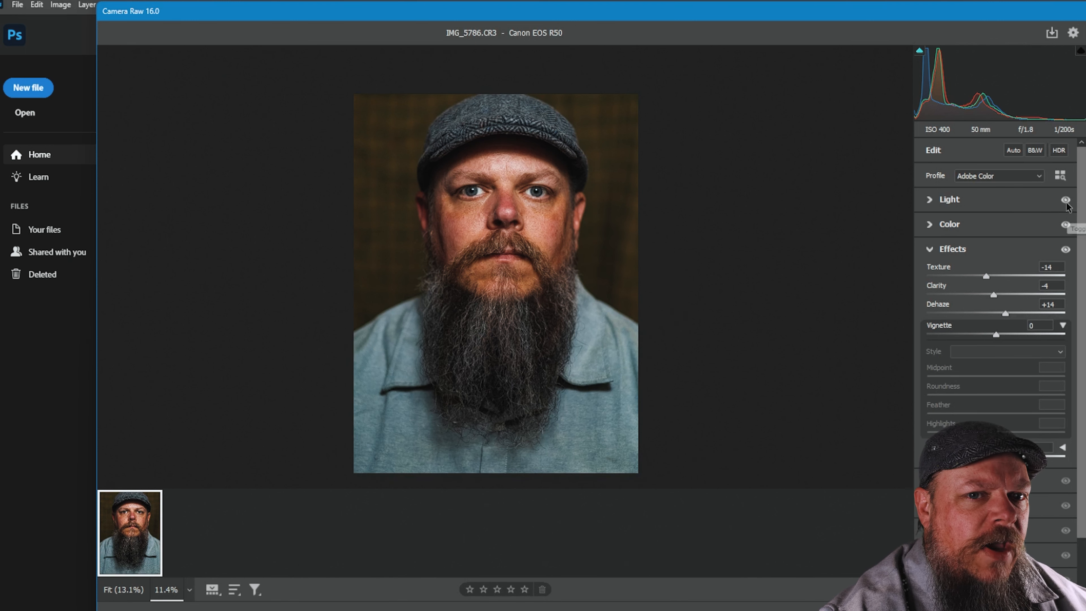
- Apply the SoftLightPortrait3 user preset to the portrait and set its Exposure to -0.70
key(shift+p)
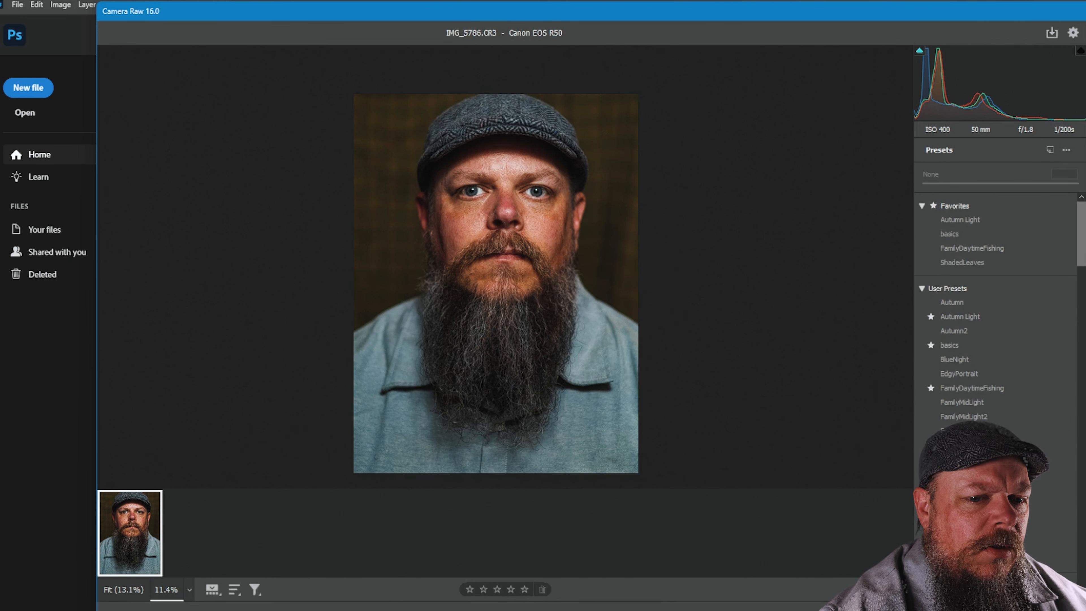
scroll(997, 343, down, 2)
click(984, 485)
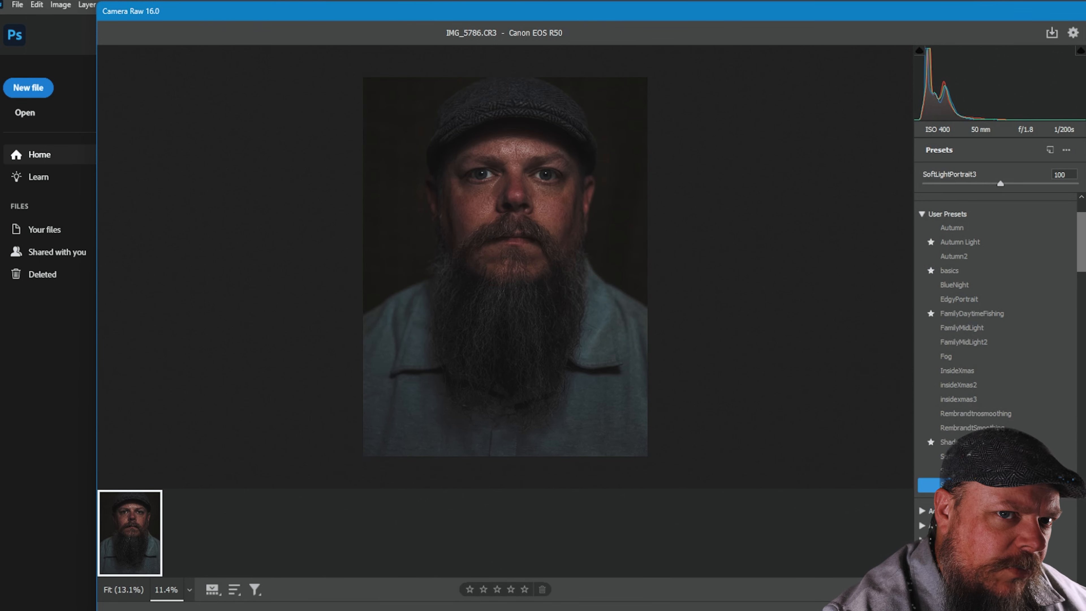
key(e)
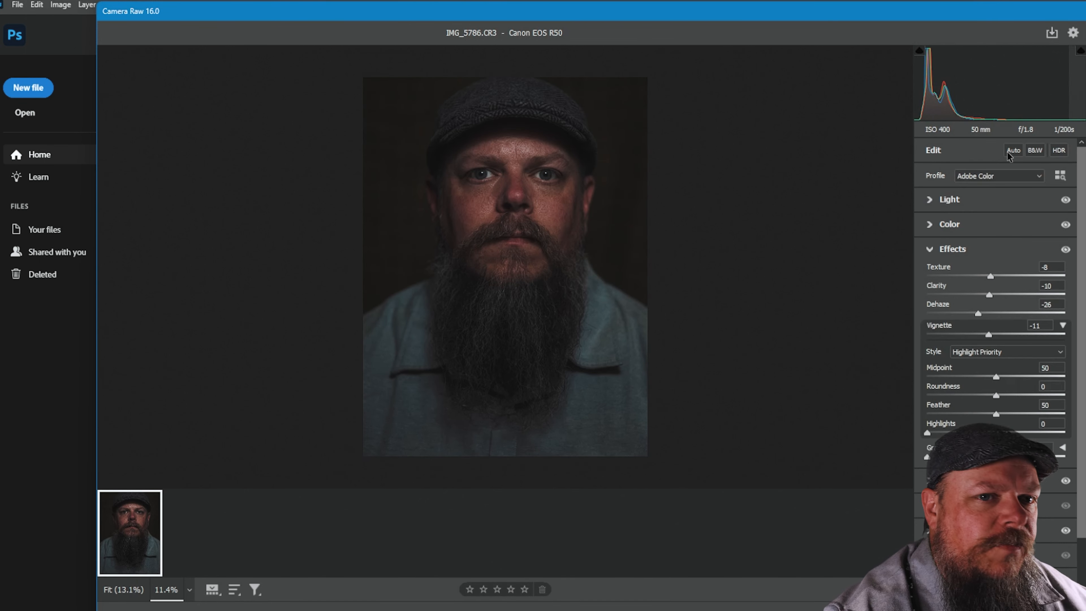
click(934, 200)
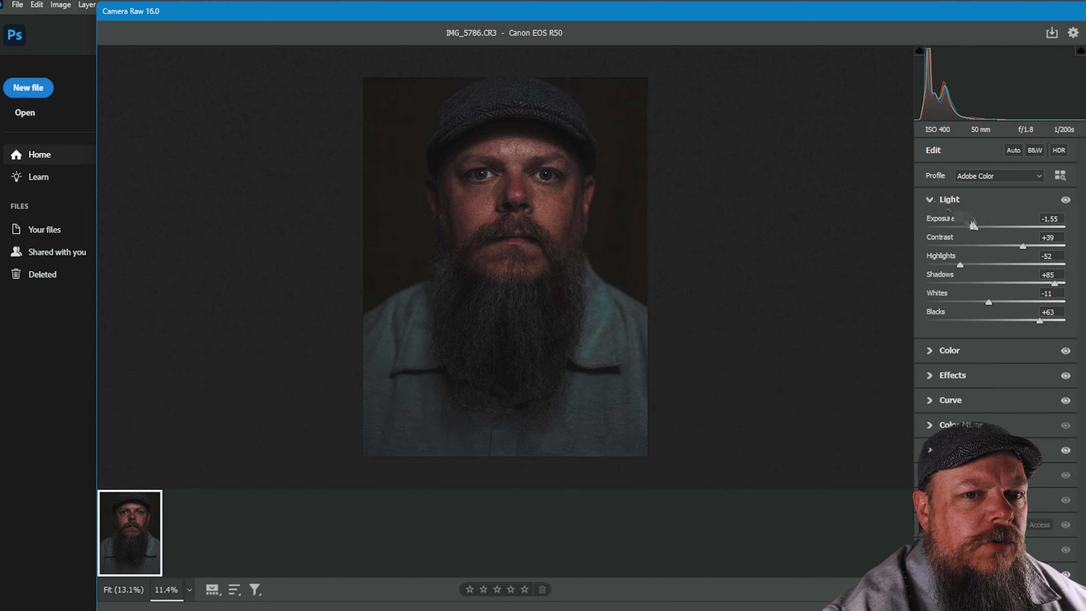
drag(974, 227, 986, 227)
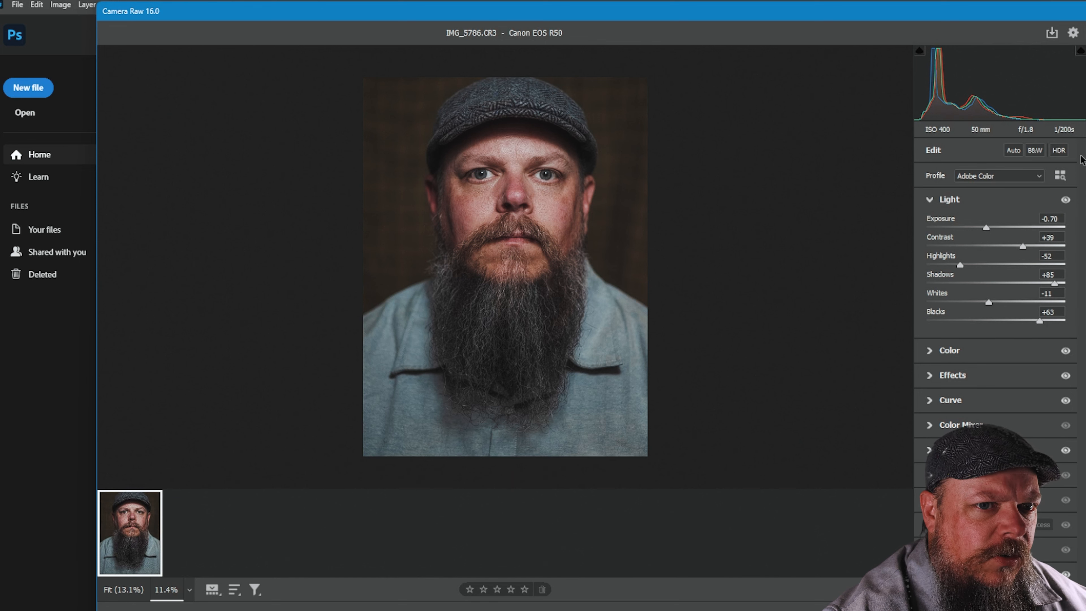
- Review the masking options for the person in the photo, return to the edit settings and examine the facial skin up close
key(m)
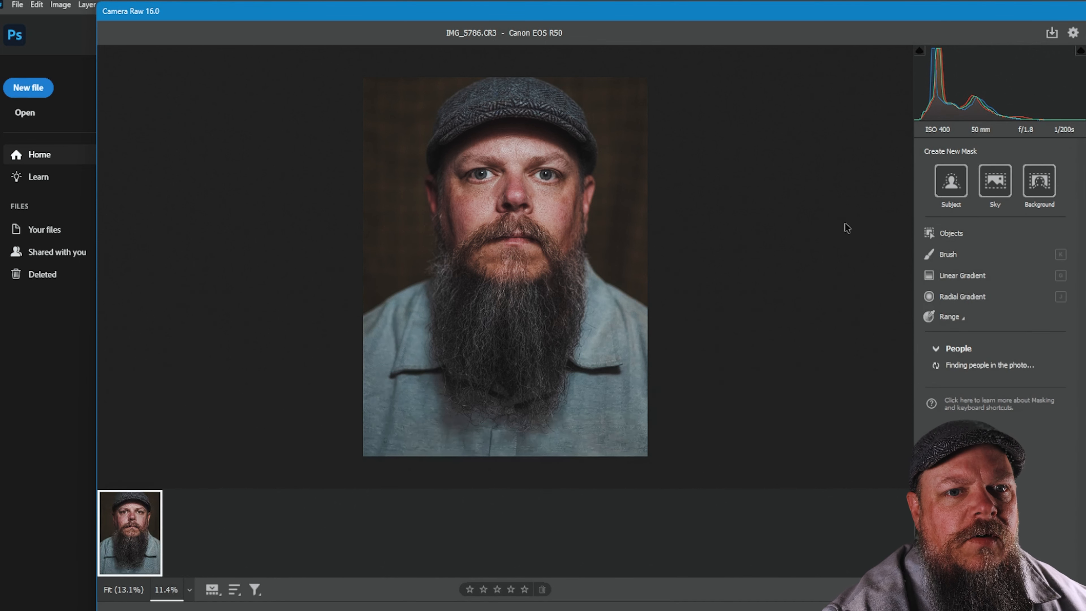
mouse_move(949, 398)
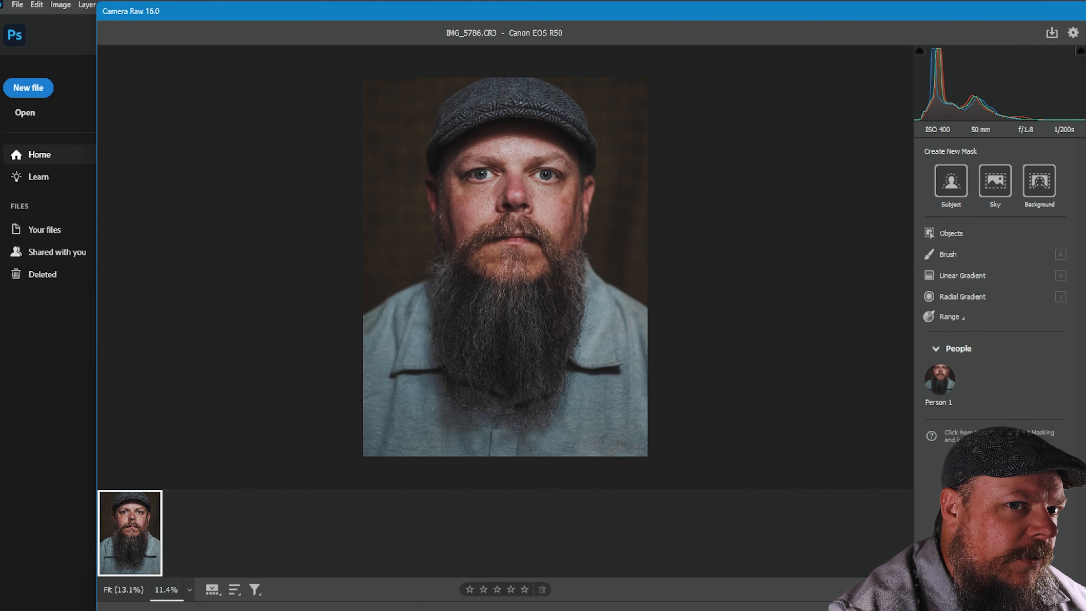
key(e)
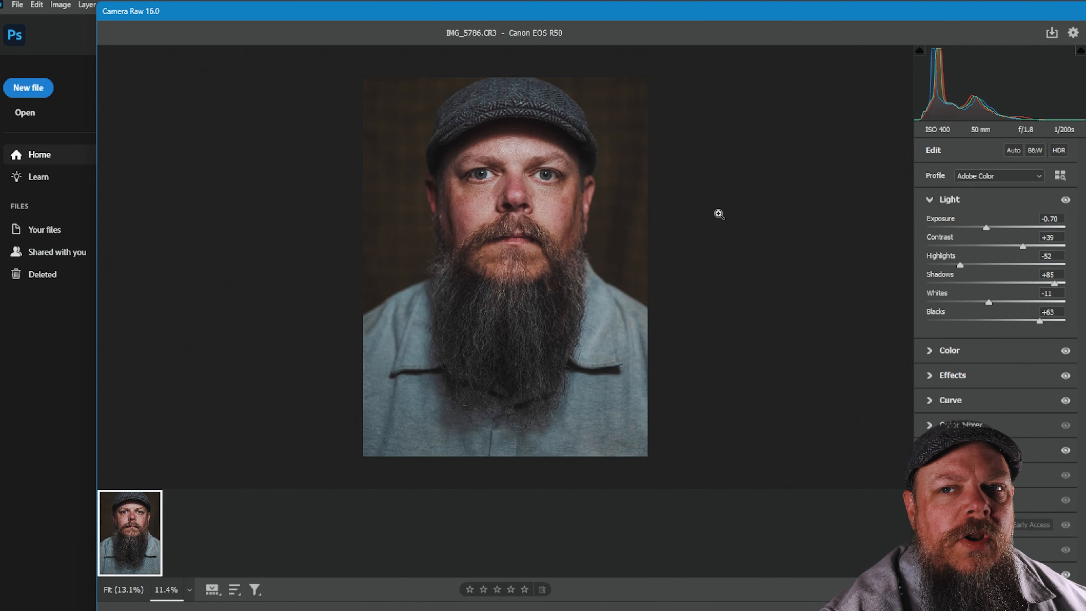
drag(519, 209, 577, 213)
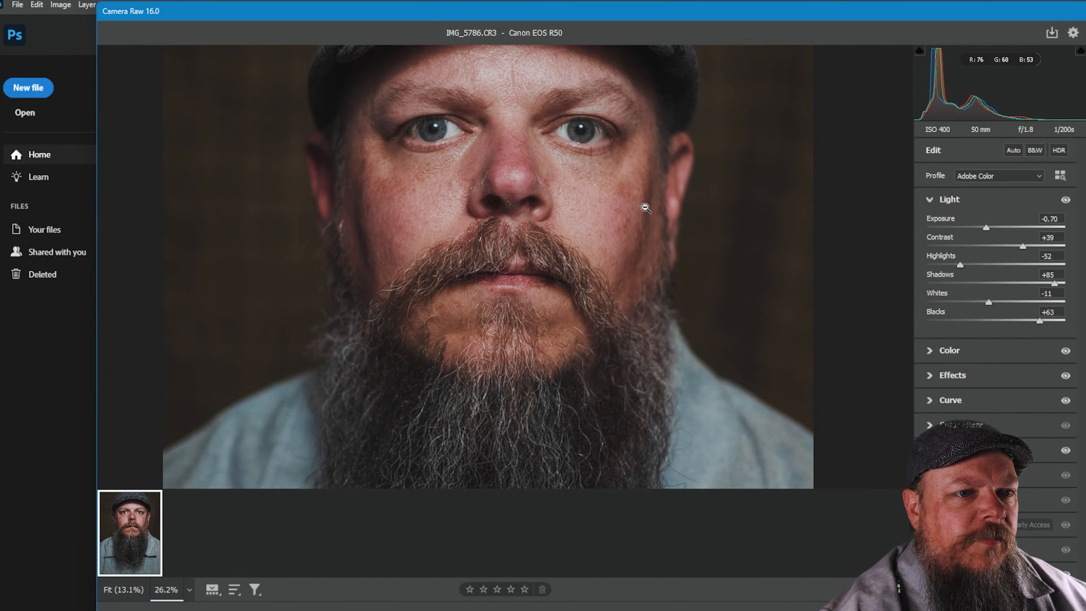
drag(586, 291, 536, 280)
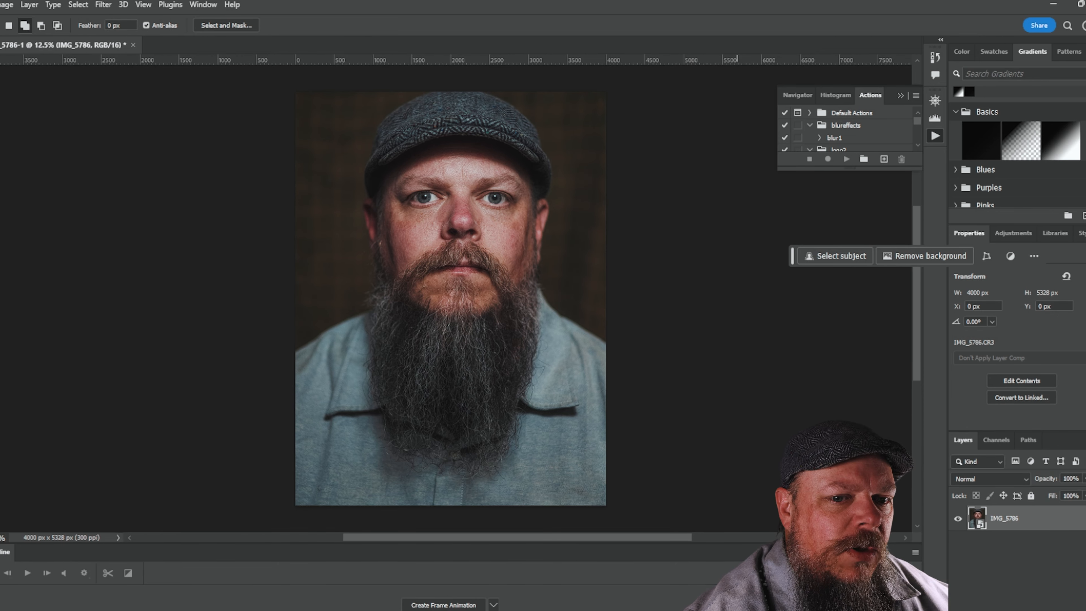
- Flatten the smart object layer into a background and duplicate it twice
right_click(1029, 523)
click(1035, 417)
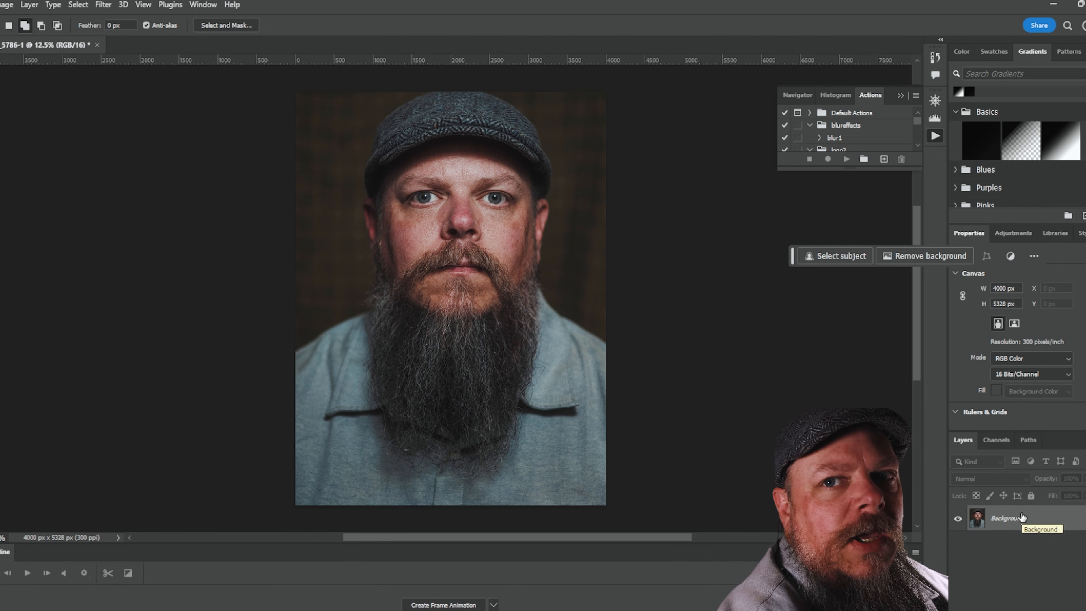
key(ctrl+j)
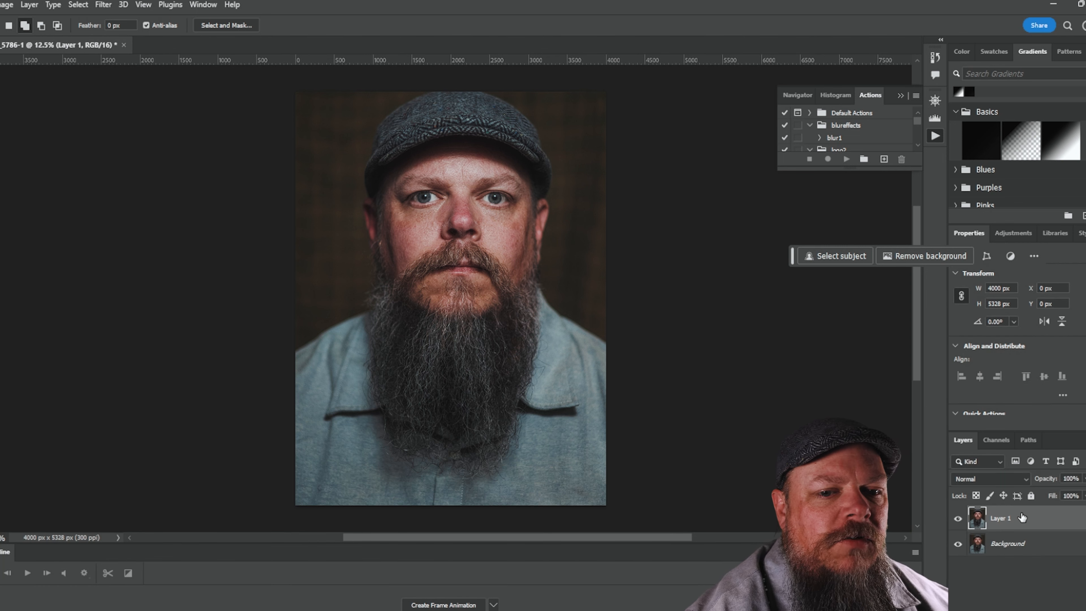
key(ctrl+j)
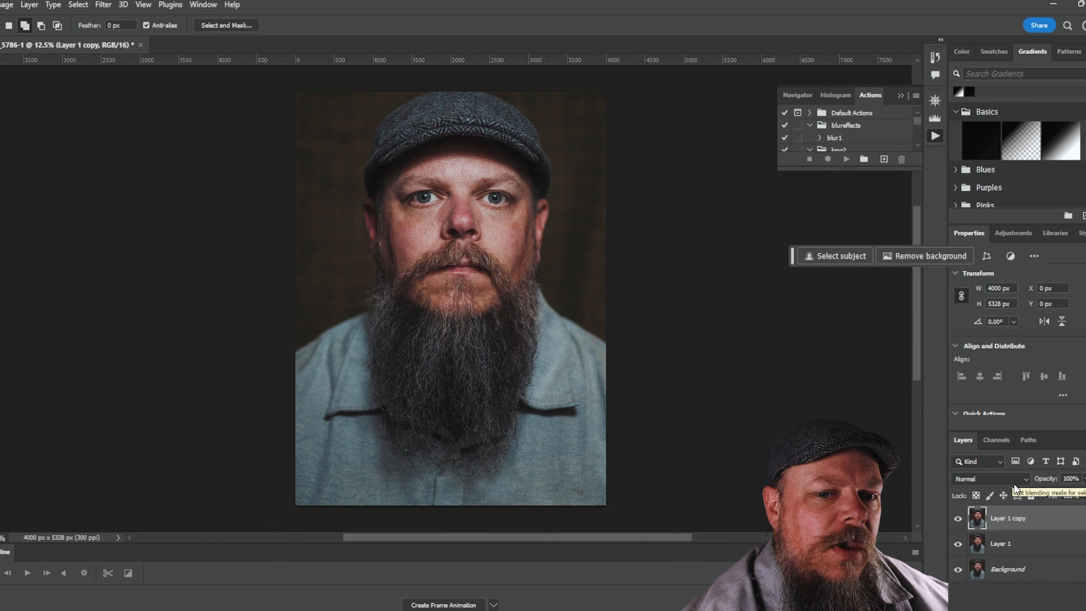
- Rename the lower duplicate layer "blur" and the upper duplicate layer "texture"
double_click(1000, 542)
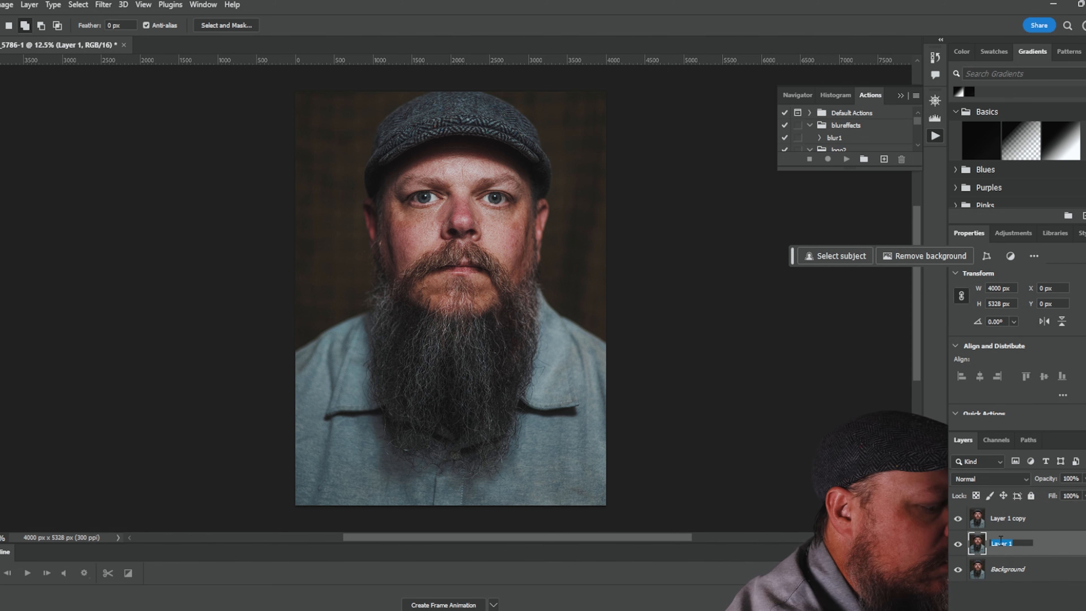
text(b)
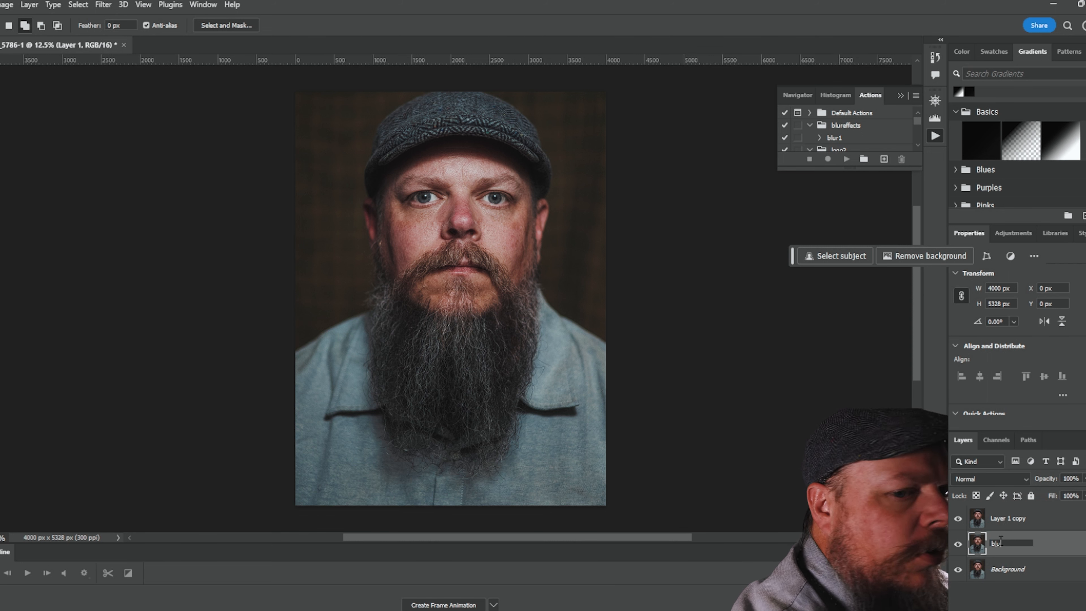
text(lur)
double_click(1002, 519)
text(textur)
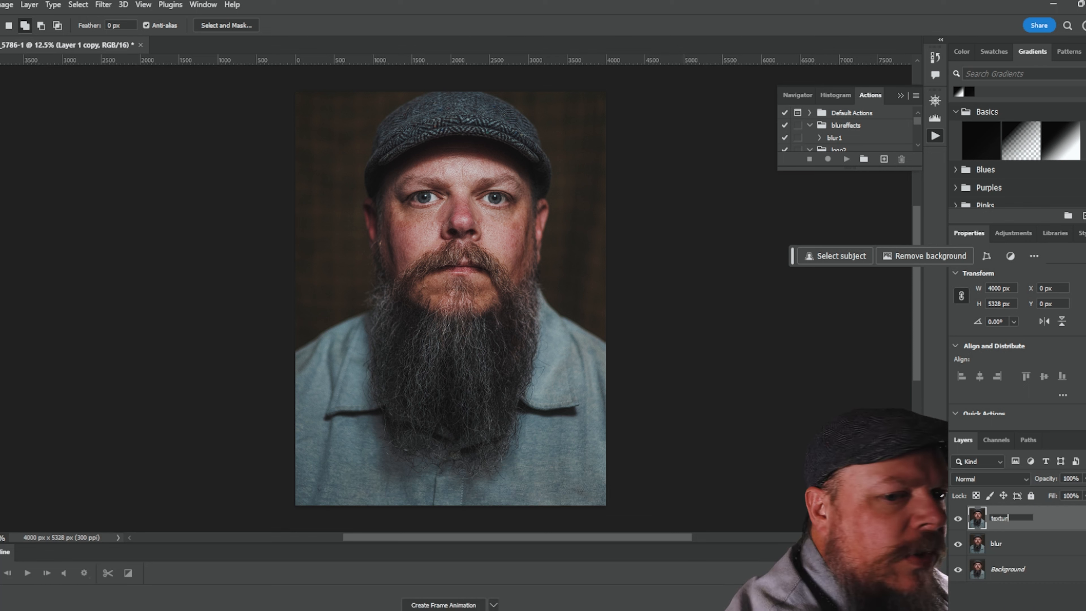
text(e)
key(Return)
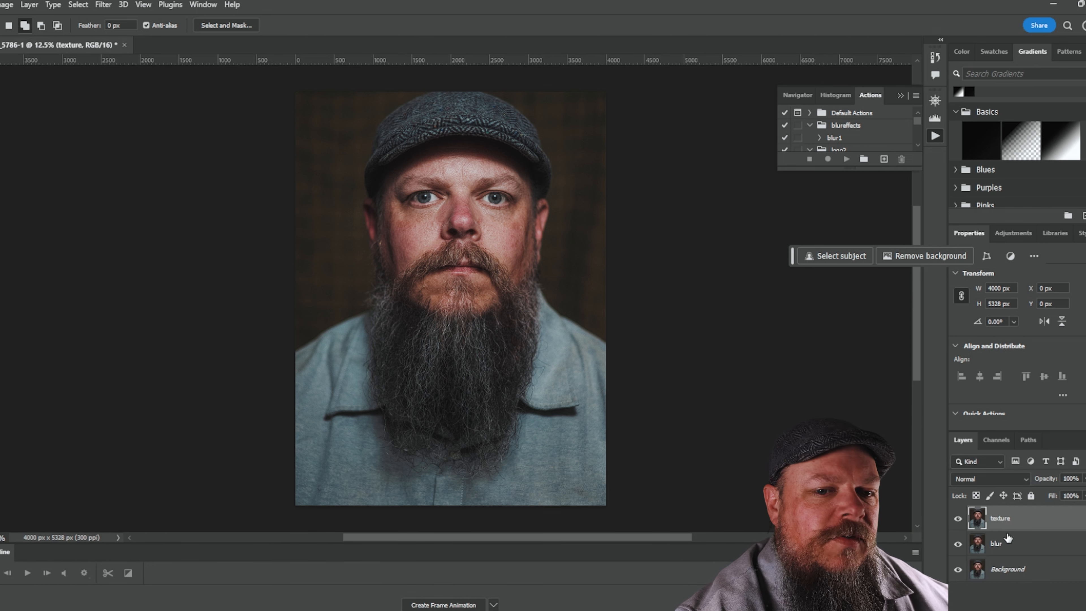
- Open the Gaussian Blur filter for the blur layer
click(1008, 548)
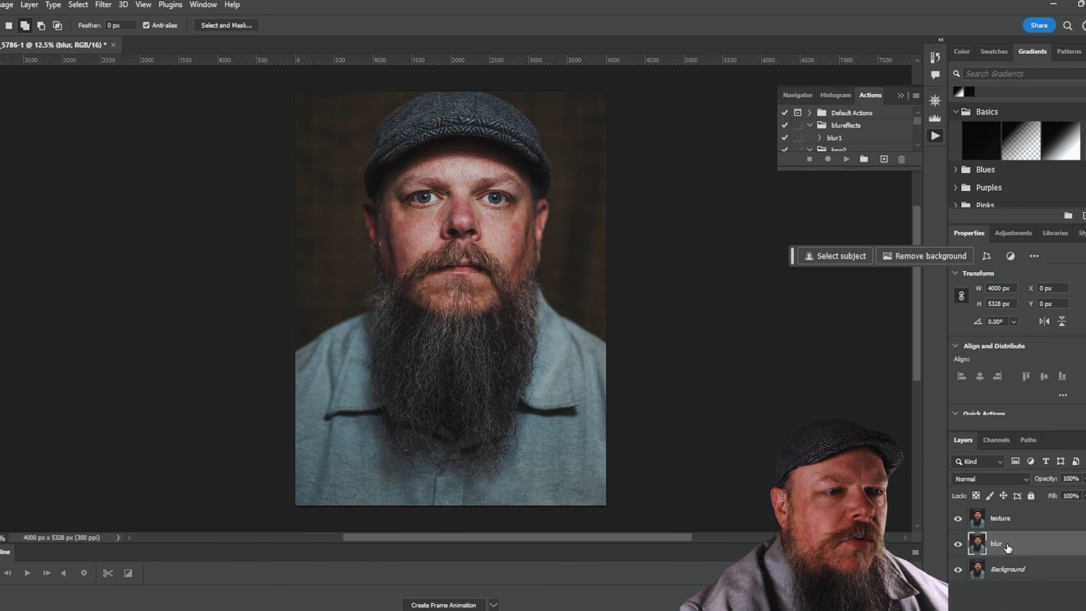
click(4, 4)
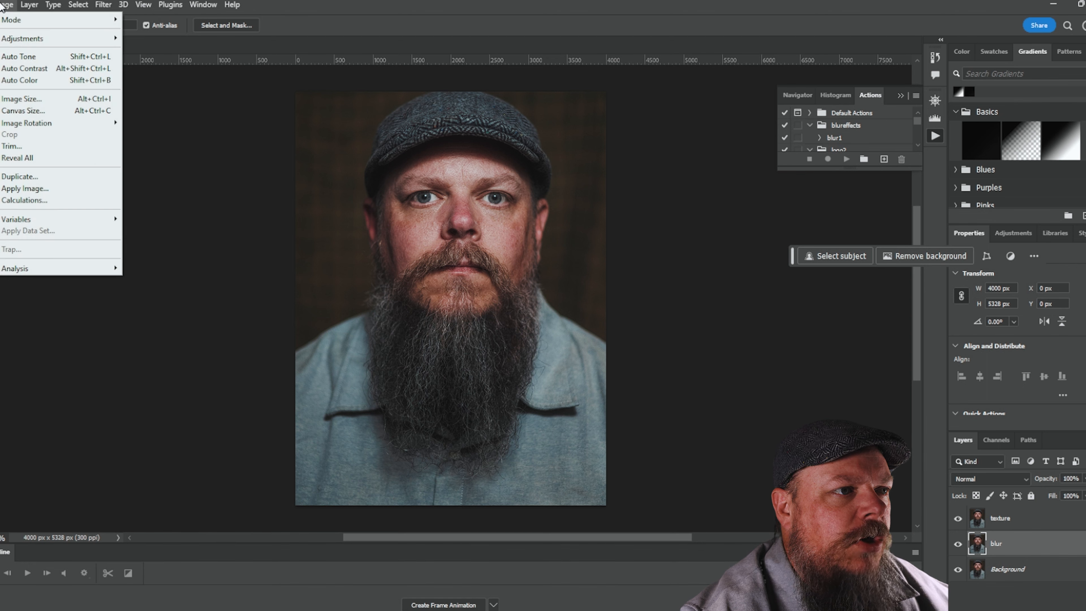
mouse_move(104, 5)
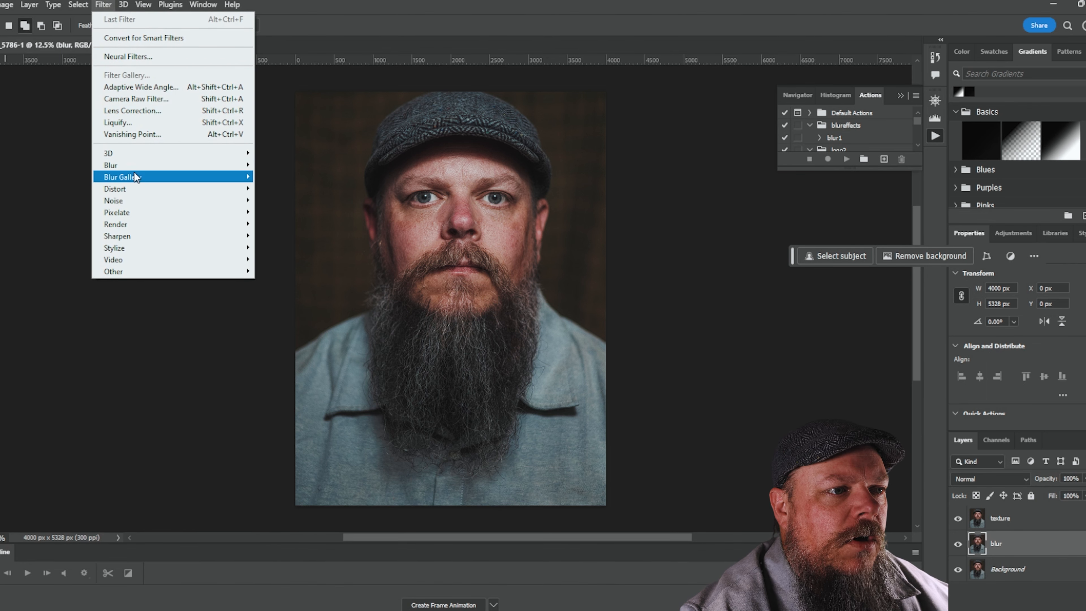
mouse_move(133, 165)
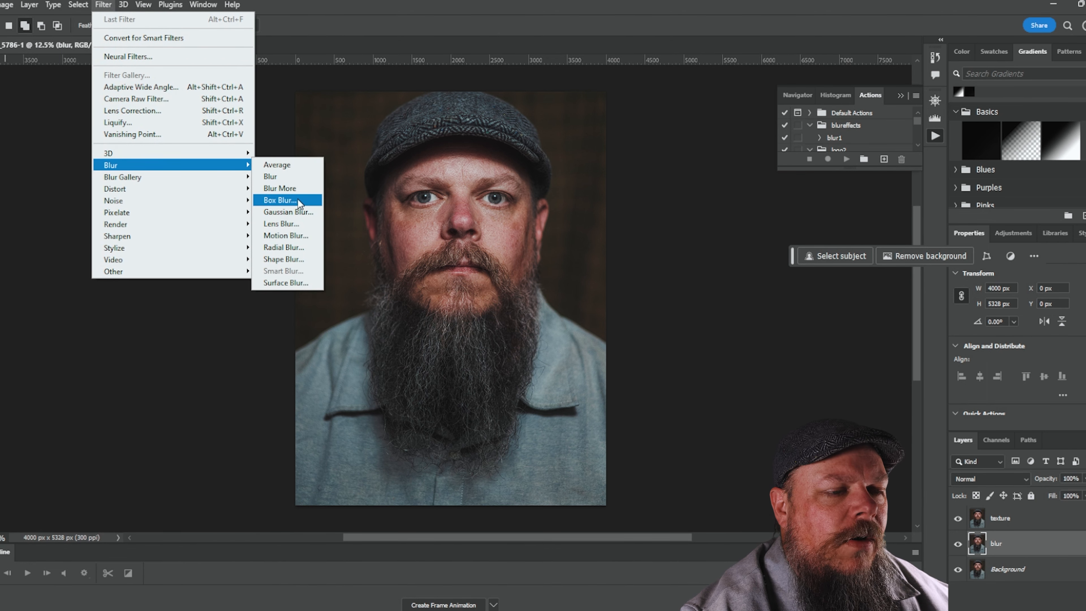
click(287, 212)
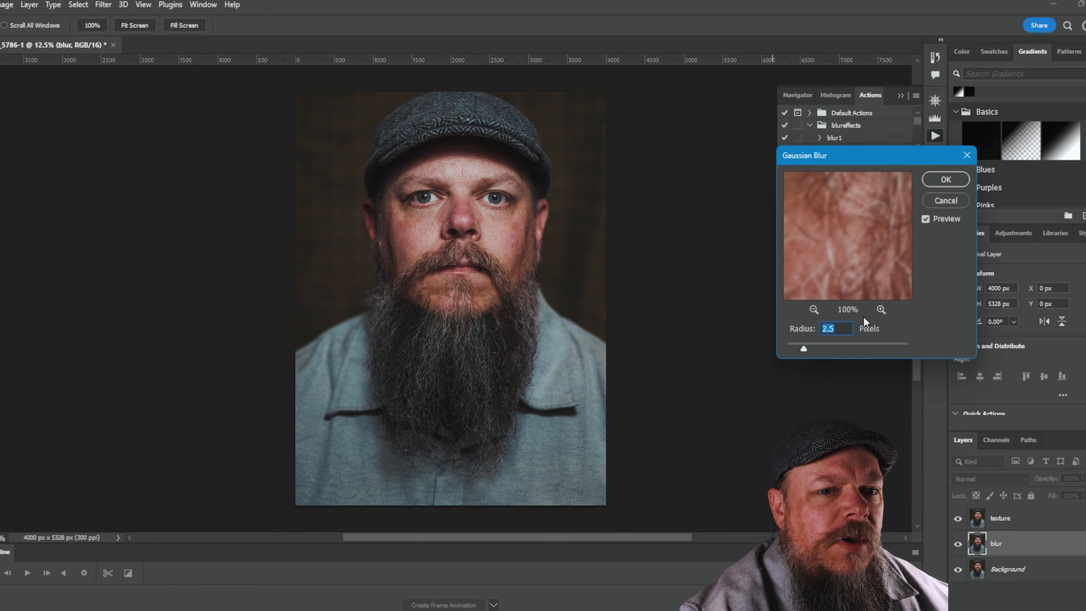
- Frame the face and cheek in the Gaussian Blur preview and lower the radius to 0.1 pixels to inspect the unblurred skin
click(814, 310)
click(814, 310)
click(813, 309)
click(814, 310)
click(814, 309)
click(814, 310)
drag(836, 222, 825, 286)
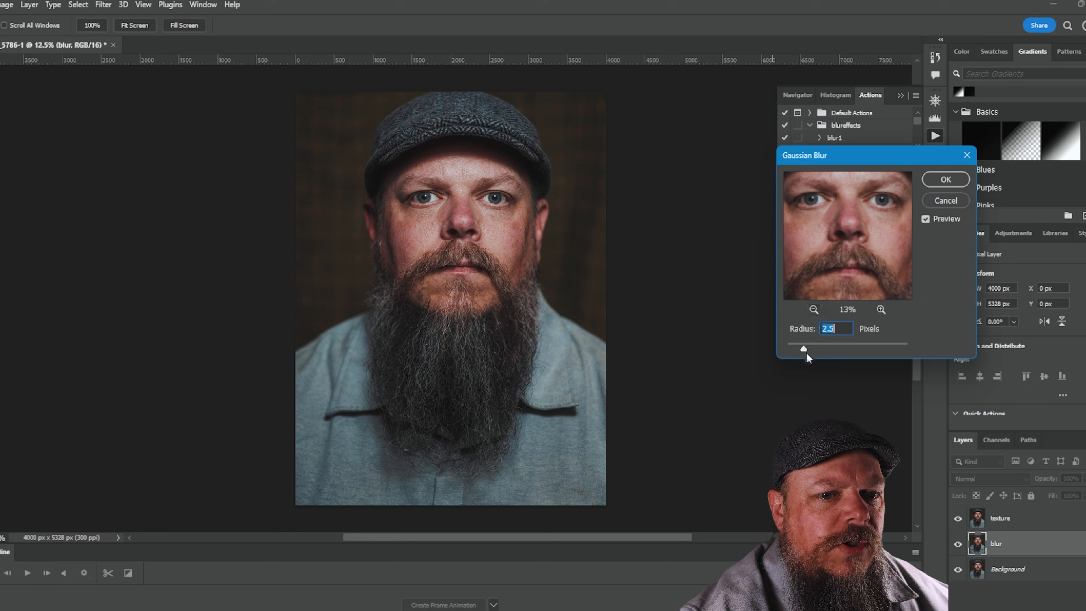
drag(801, 347, 786, 348)
drag(890, 243, 868, 250)
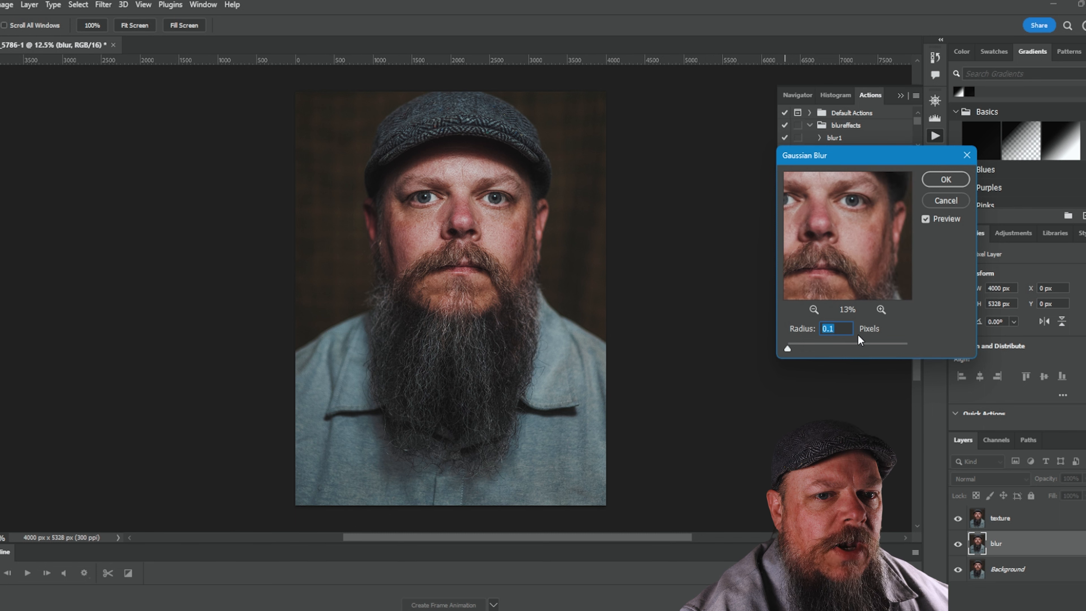
click(882, 309)
click(881, 310)
drag(873, 237, 856, 235)
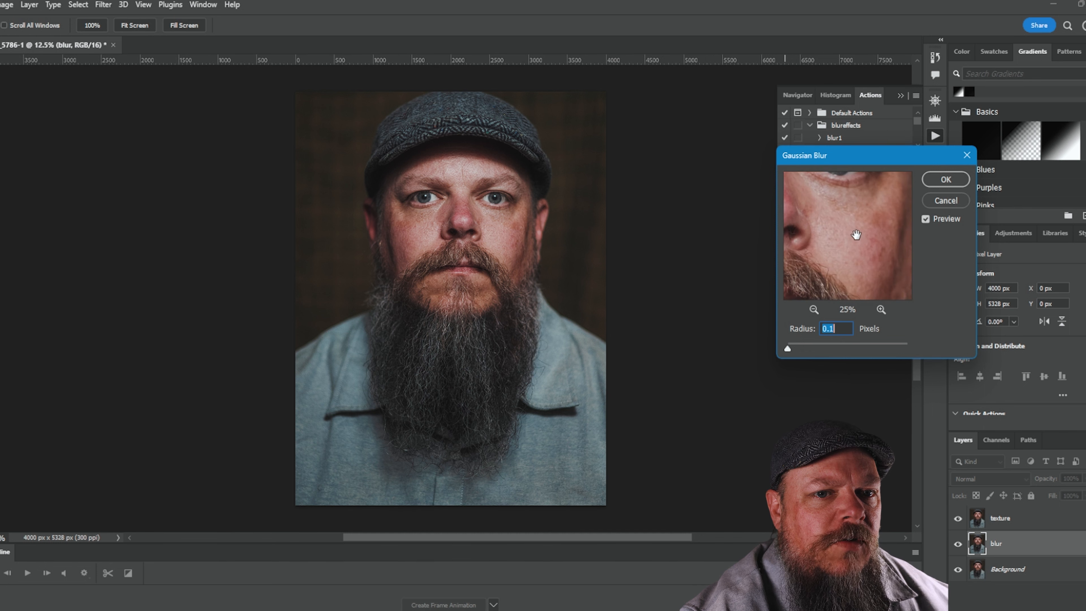
- Try Gaussian Blur radii of 5.6, 3.4 and 19.4 pixels while checking the cheek and face in the preview
drag(787, 348, 793, 349)
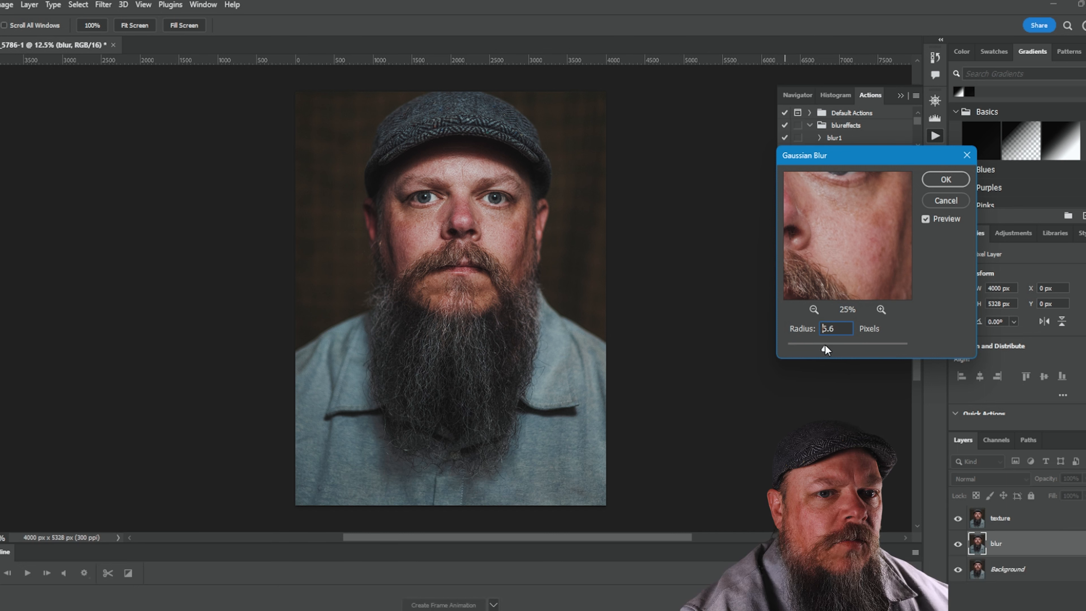
drag(864, 344, 819, 346)
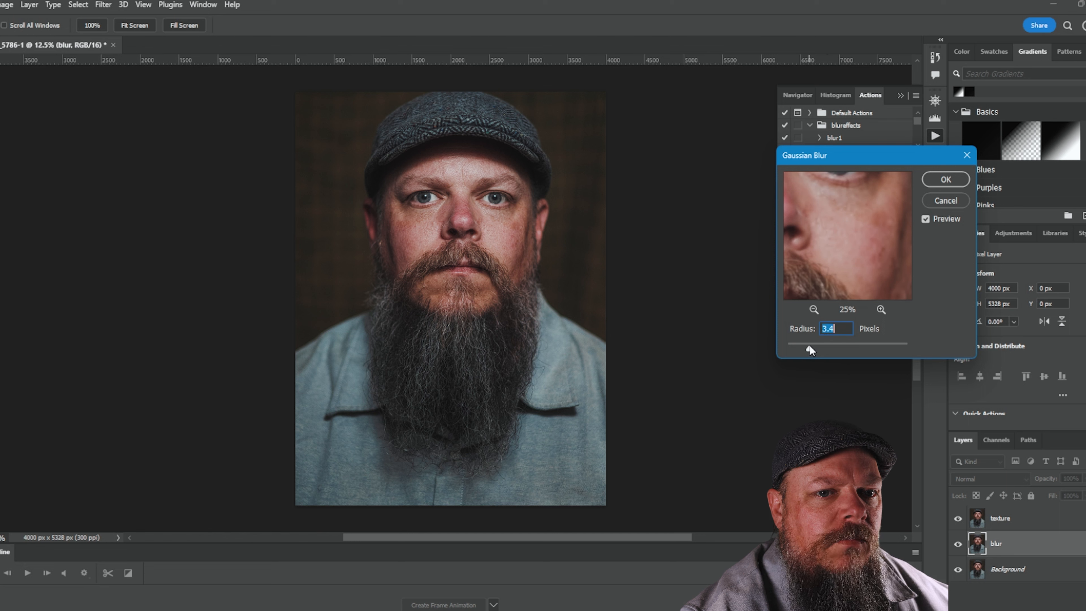
drag(840, 344, 841, 344)
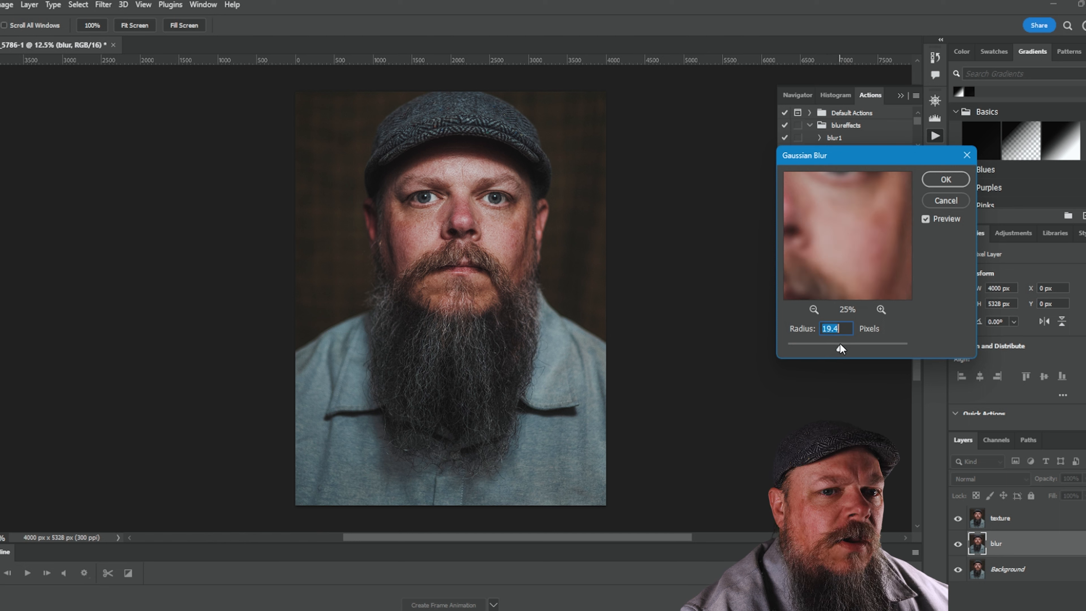
click(814, 310)
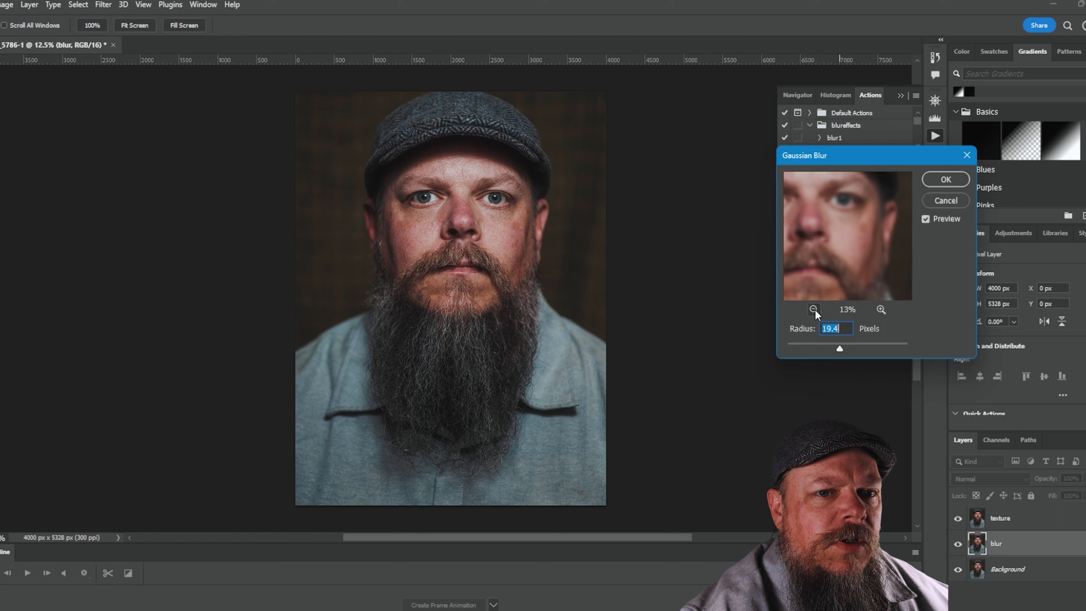
click(814, 309)
click(880, 310)
- Compare Gaussian Blur radii of 20.6 and 27.7 pixels on the face, and apply 27.7 pixels to the blur layer
drag(841, 347, 844, 347)
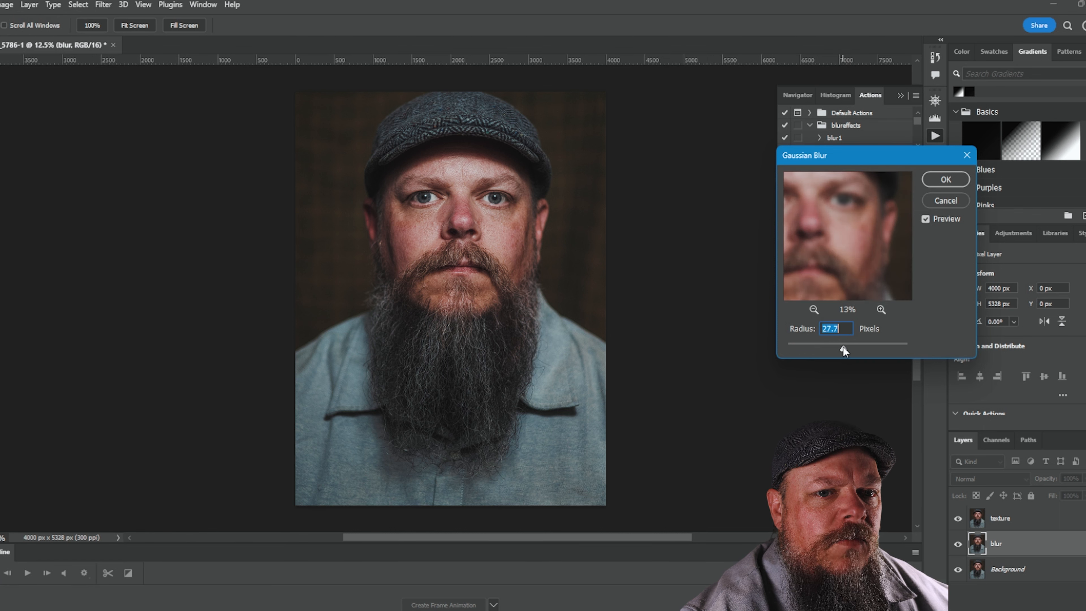
drag(830, 263, 865, 264)
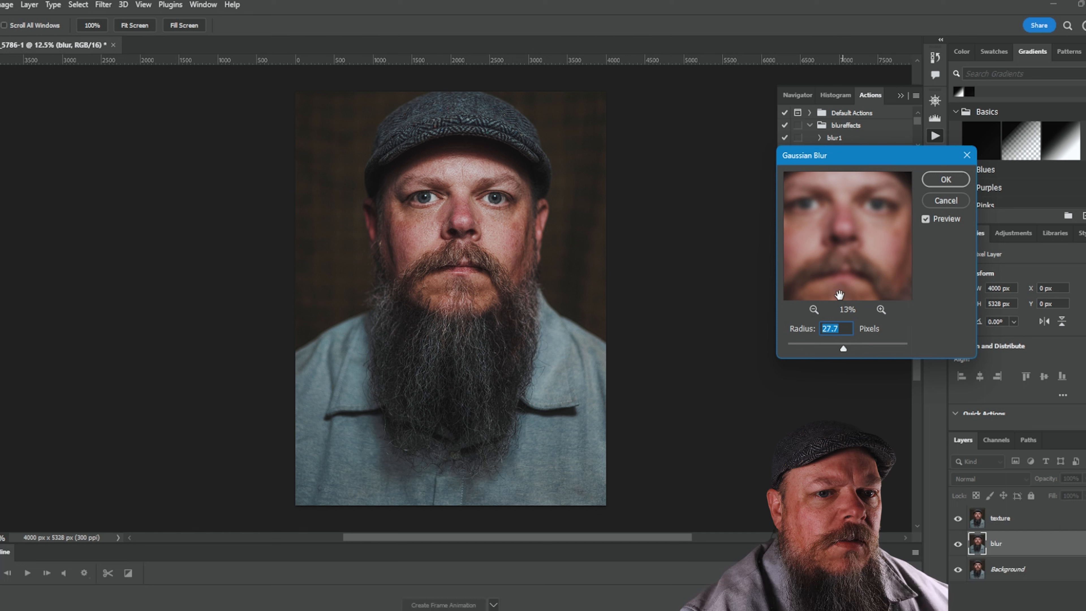
drag(843, 348, 840, 347)
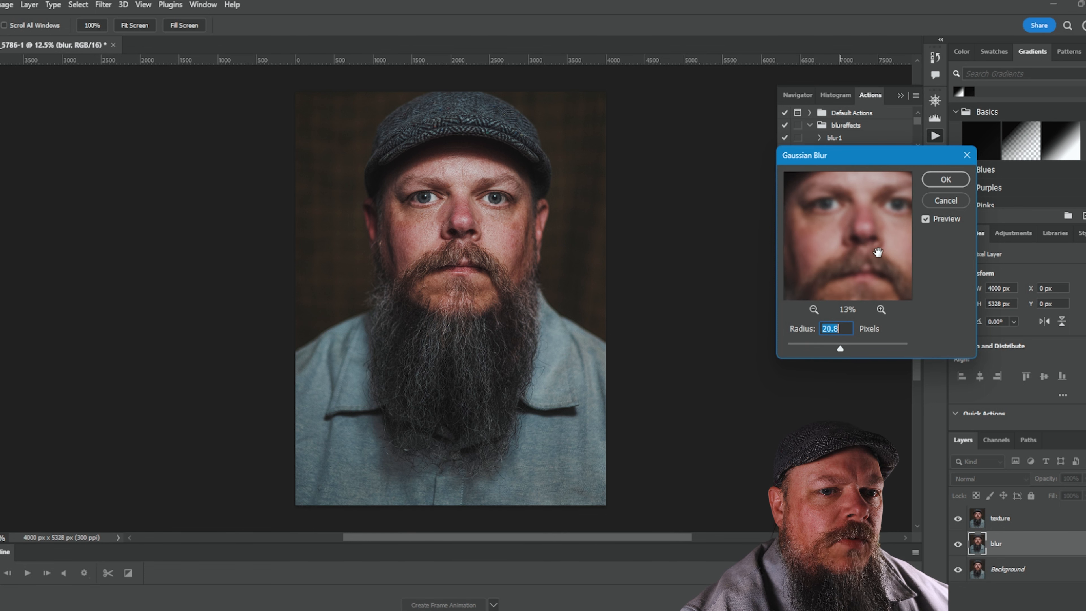
drag(857, 256, 834, 255)
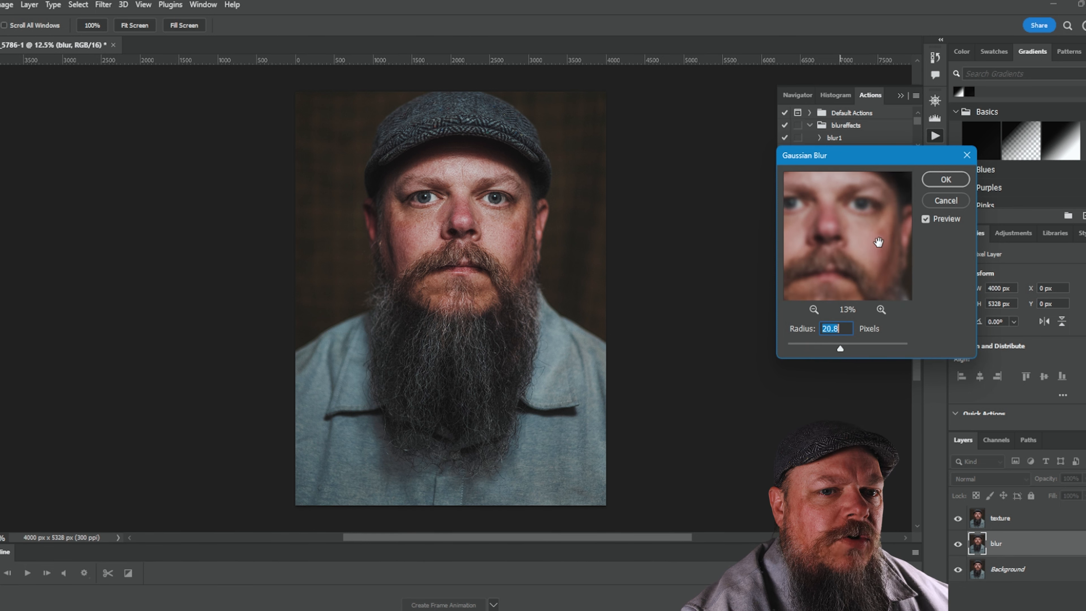
drag(824, 248, 857, 248)
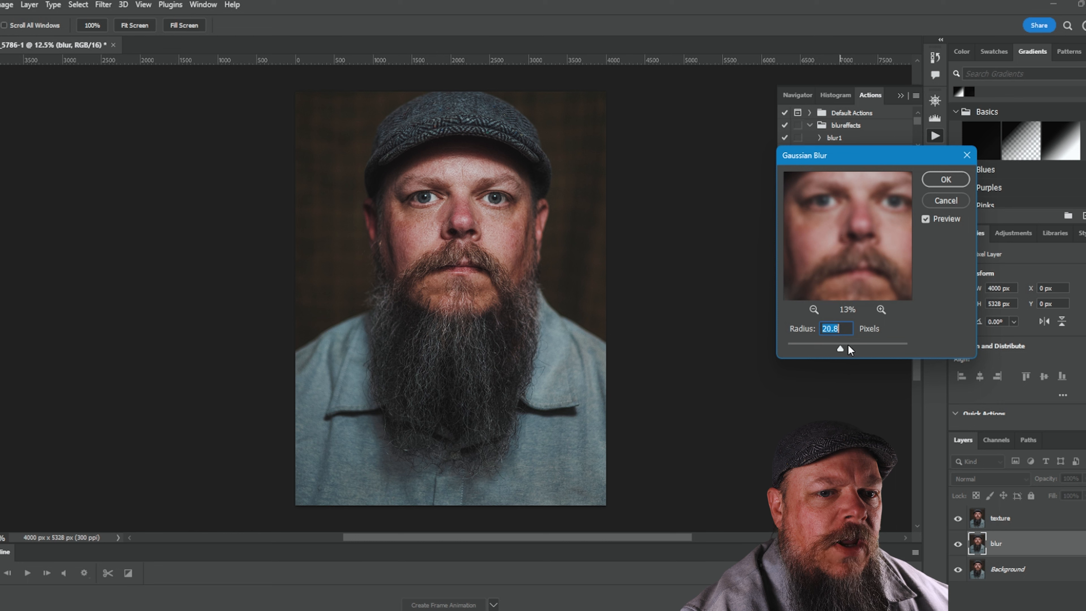
drag(841, 348, 843, 347)
drag(862, 257, 837, 256)
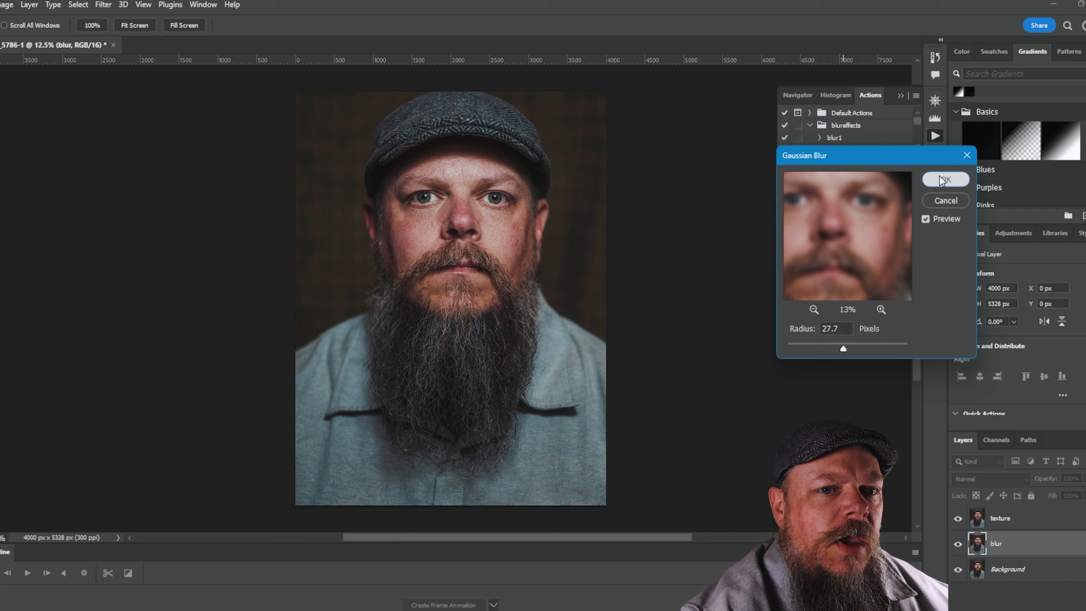
key(Return)
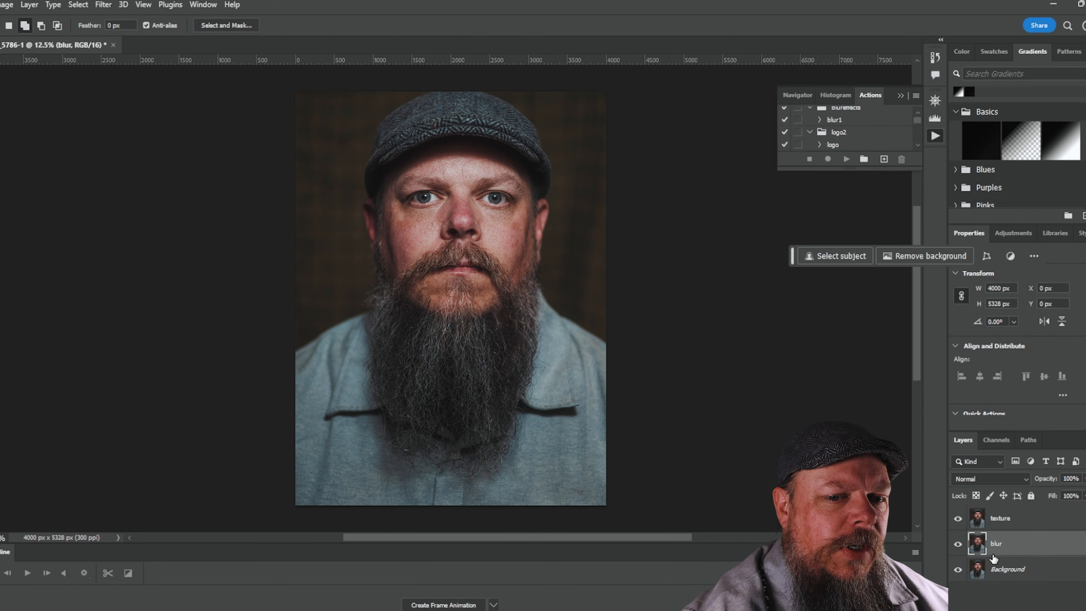
- Use Apply Image on the texture layer with the blur layer as source, Subtract blending, scale 2 and offset 128
click(1005, 521)
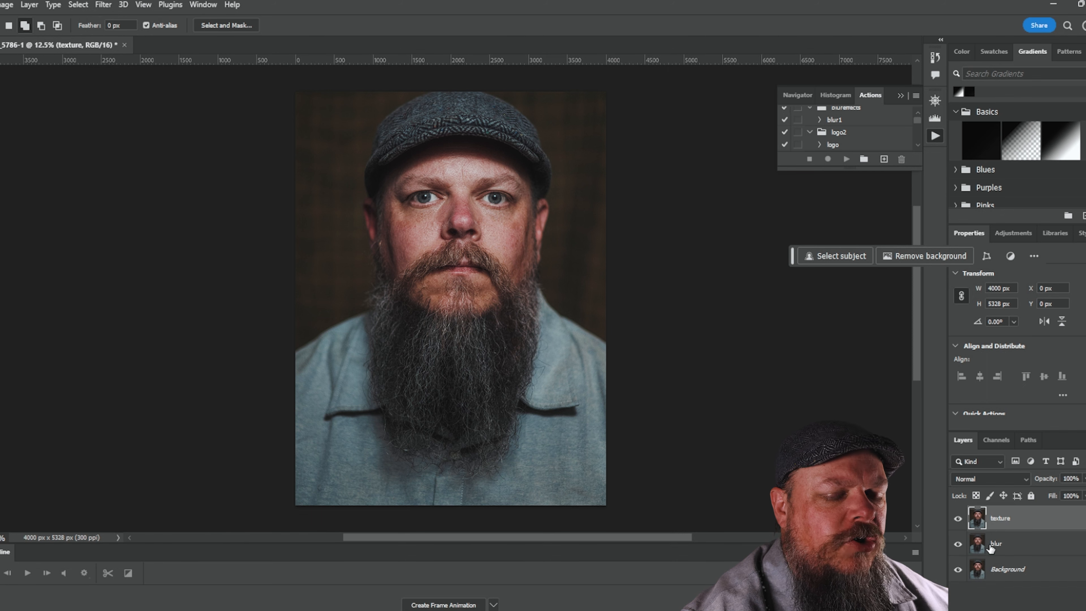
click(6, 5)
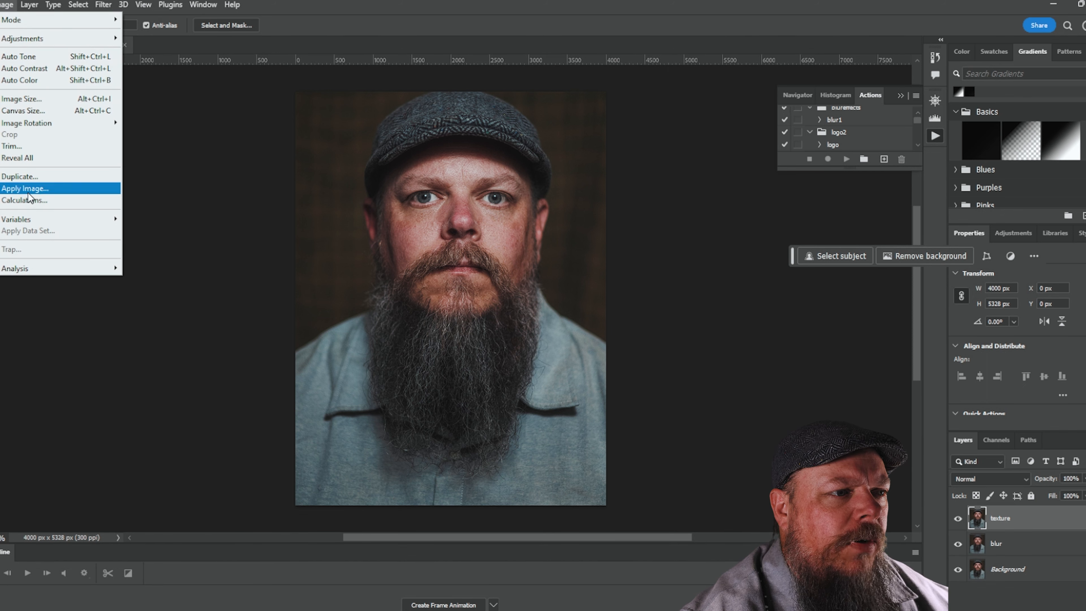
click(37, 191)
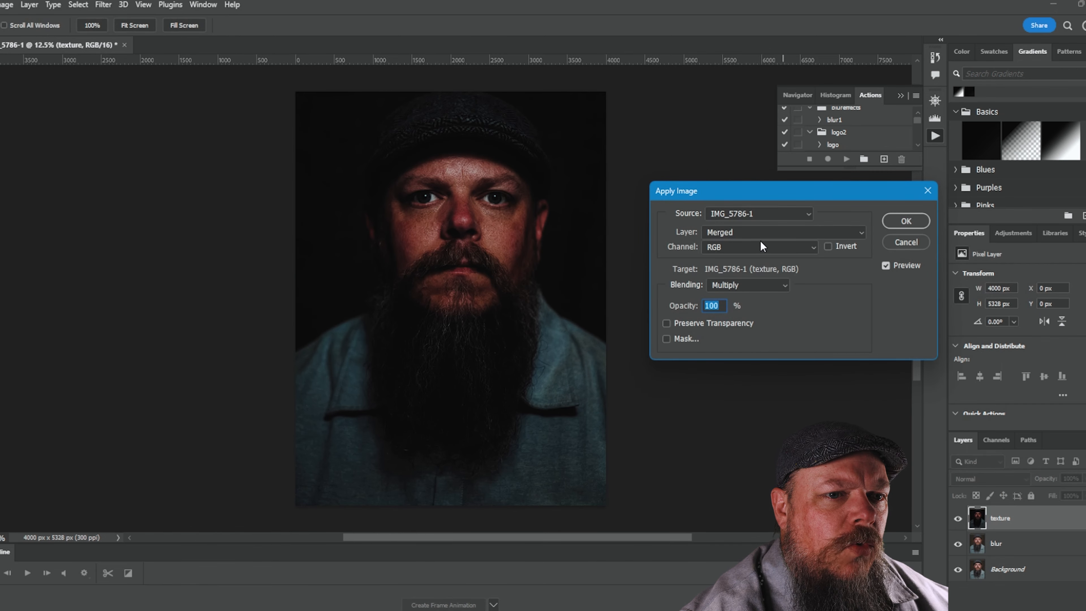
click(748, 231)
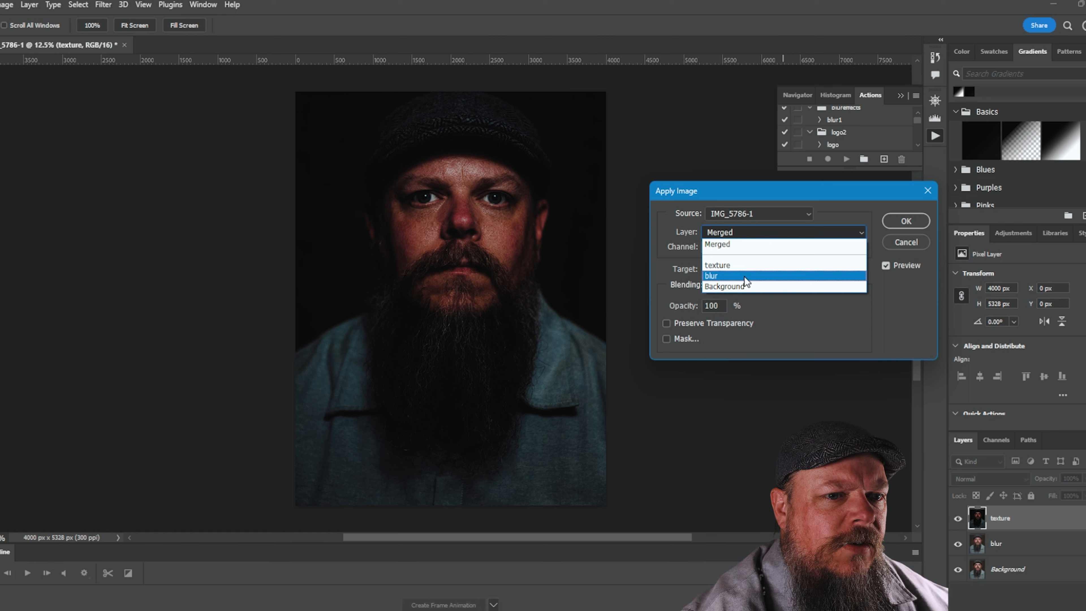
click(736, 275)
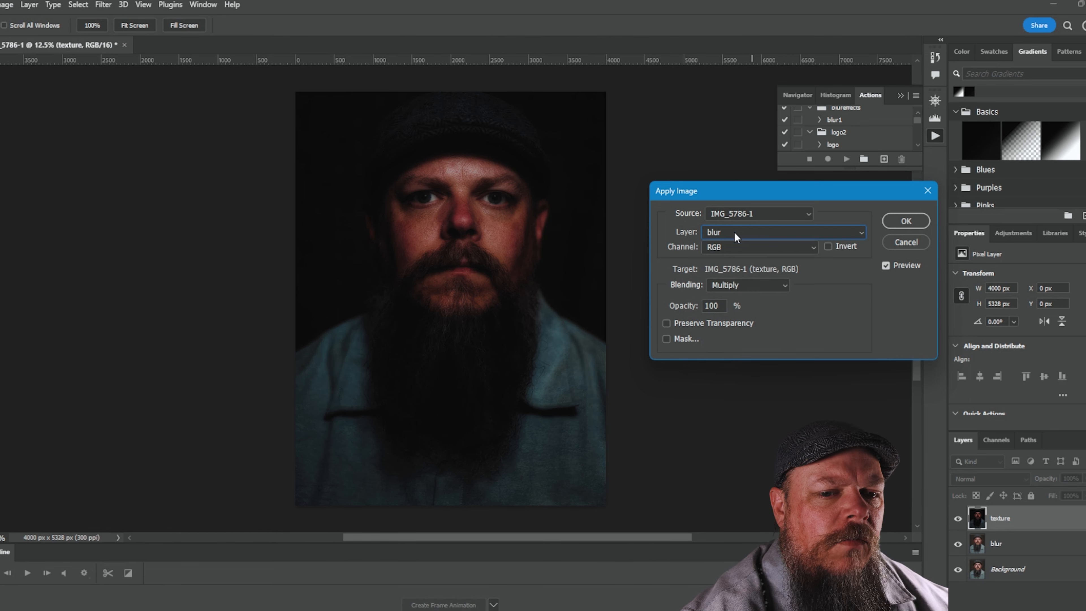
click(751, 291)
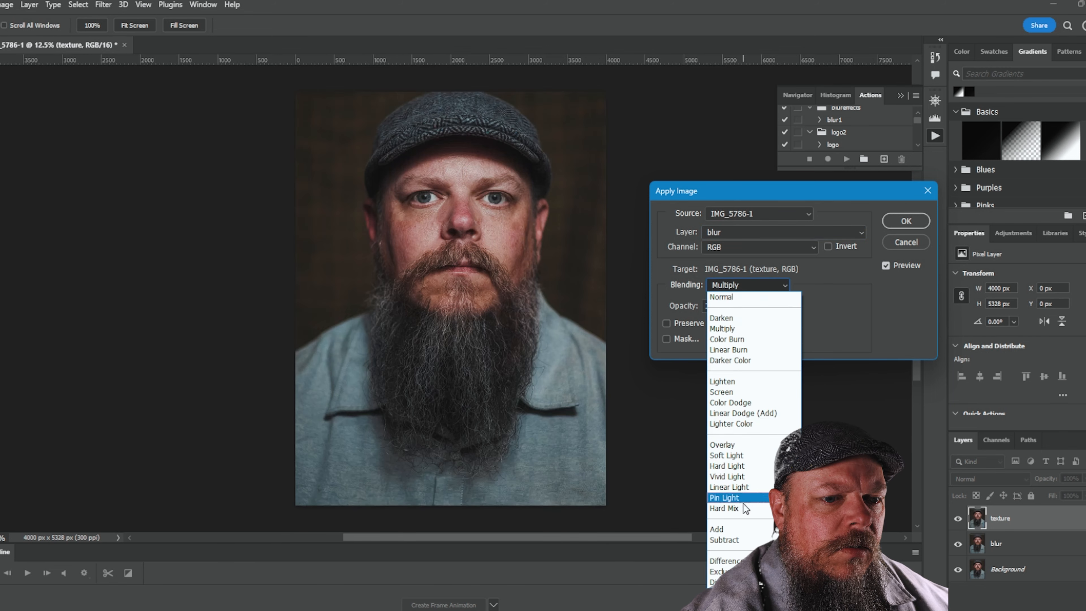
click(736, 540)
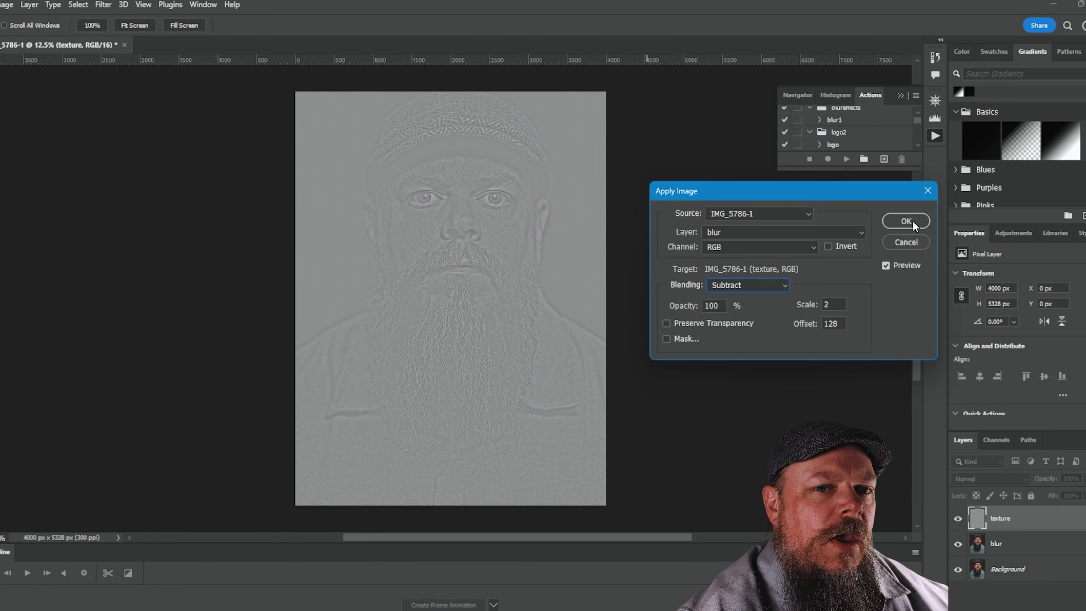
key(Return)
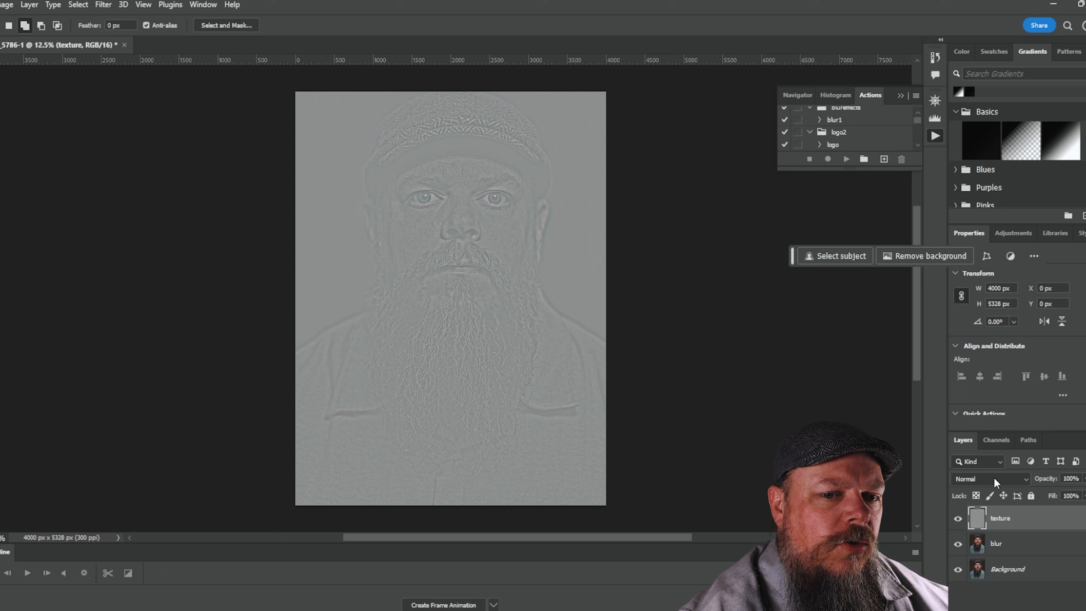
- Set the texture layer's blend mode to Linear Light
key(shift+alt+h)
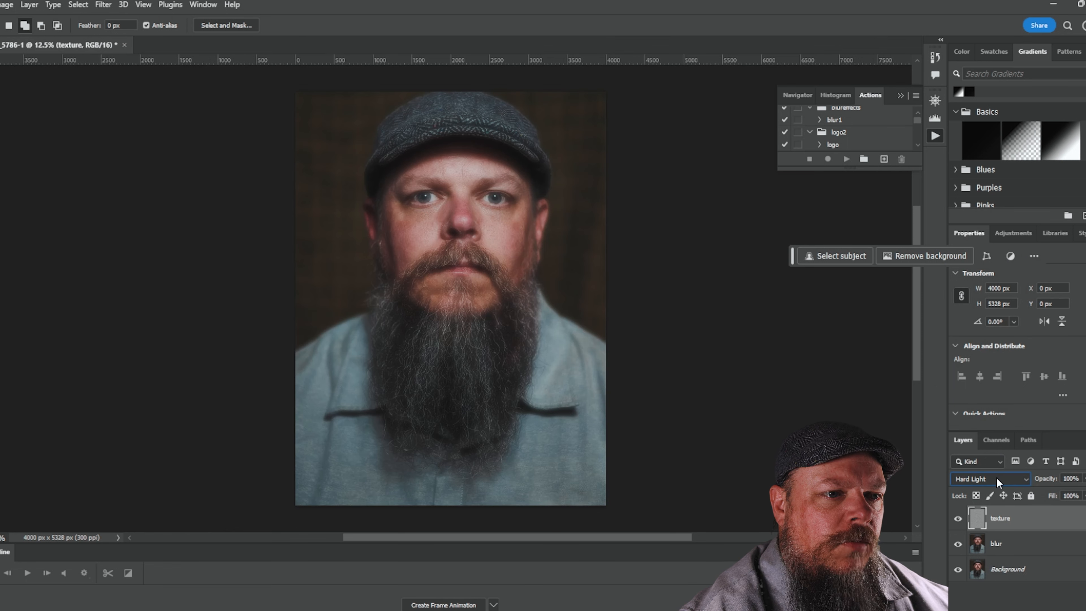
click(998, 478)
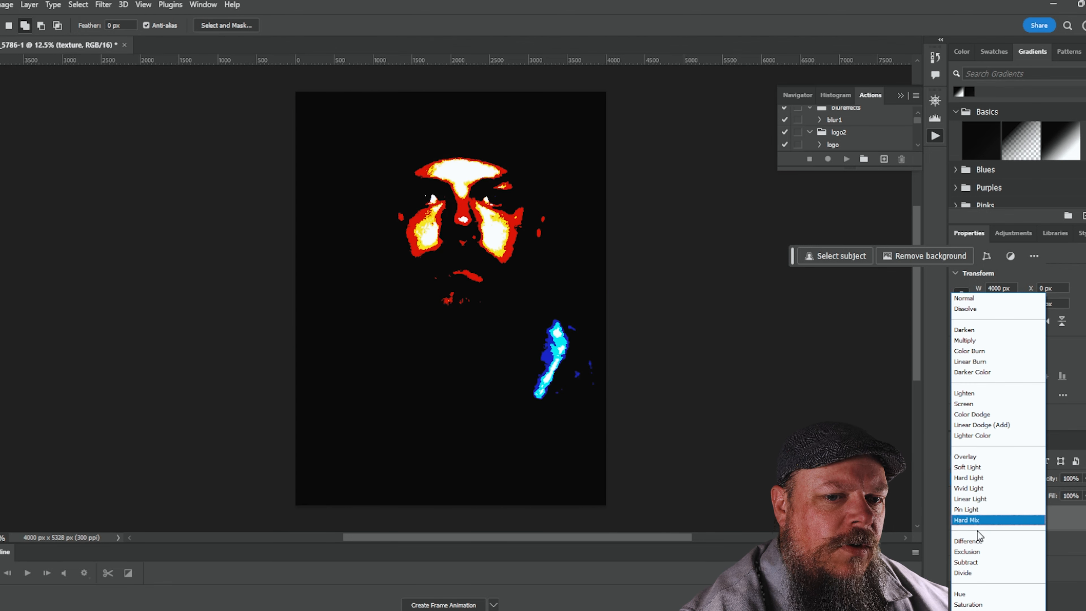
click(981, 497)
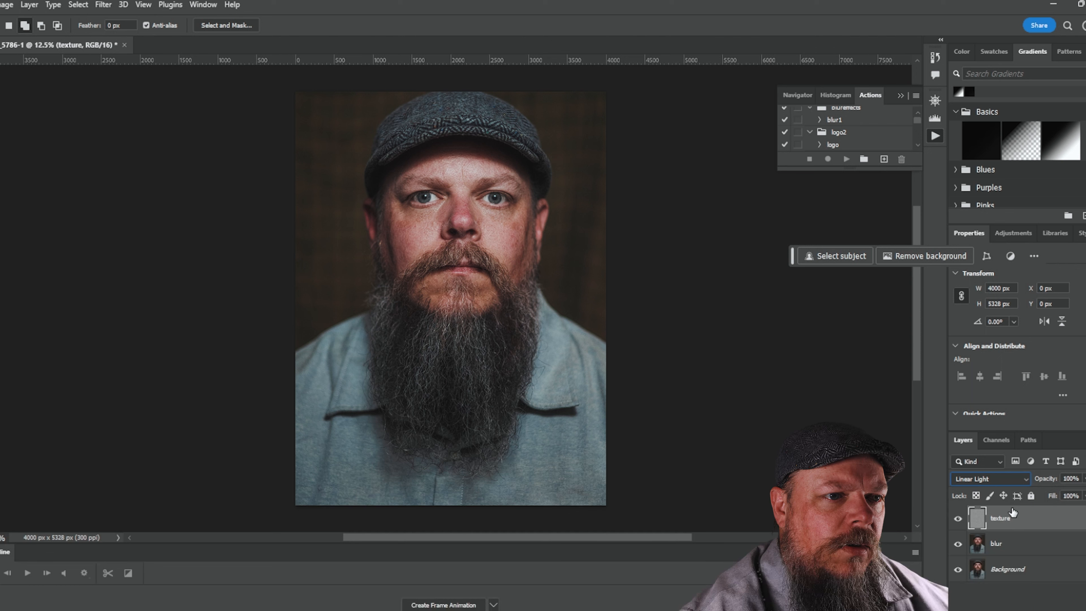
- Group the texture and blur layers together
click(1007, 541)
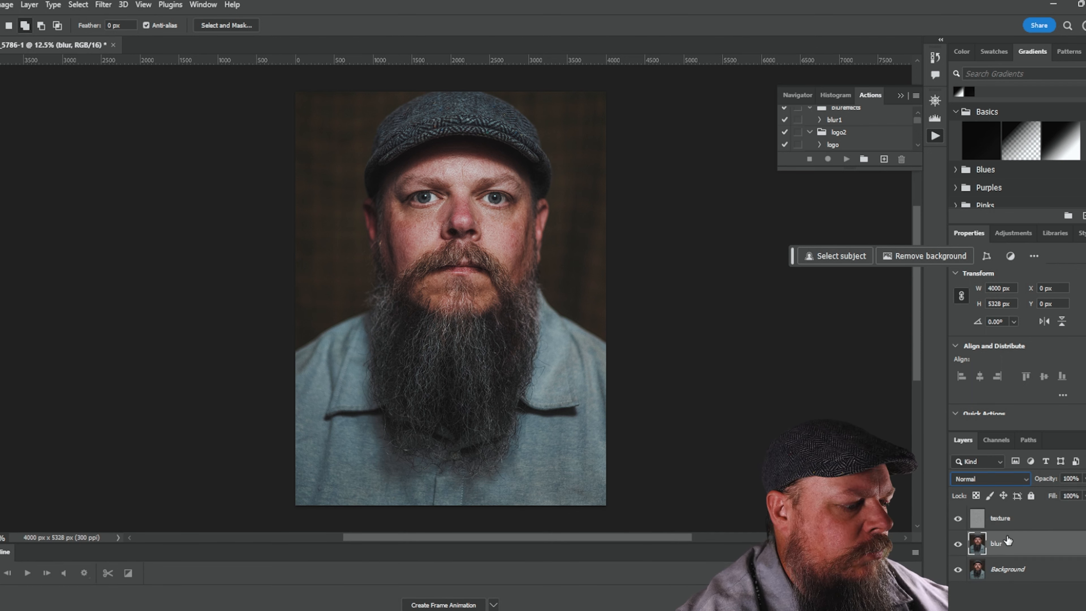
shift+click(1004, 520)
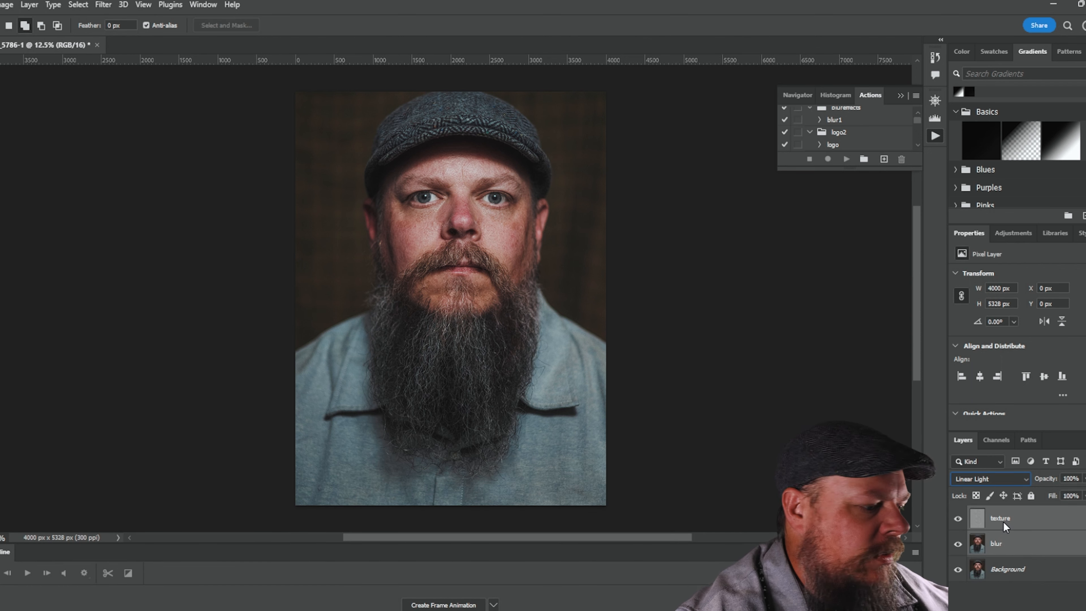
key(ctrl+g)
click(1004, 522)
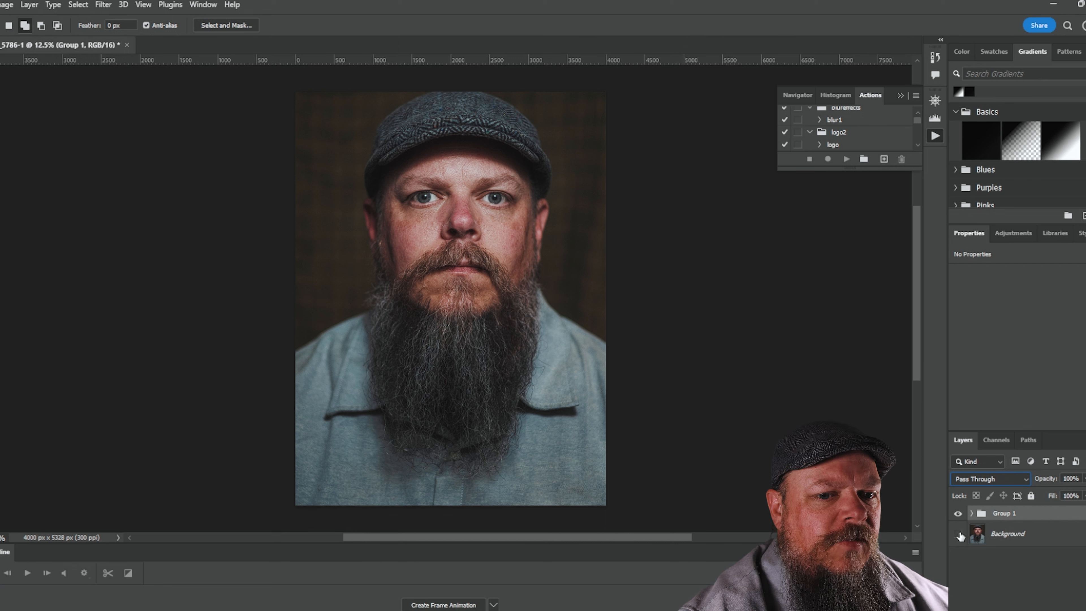
- Toggle the layer group's visibility repeatedly to compare the portrait with and without it, leaving the group shown
click(958, 513)
click(958, 513)
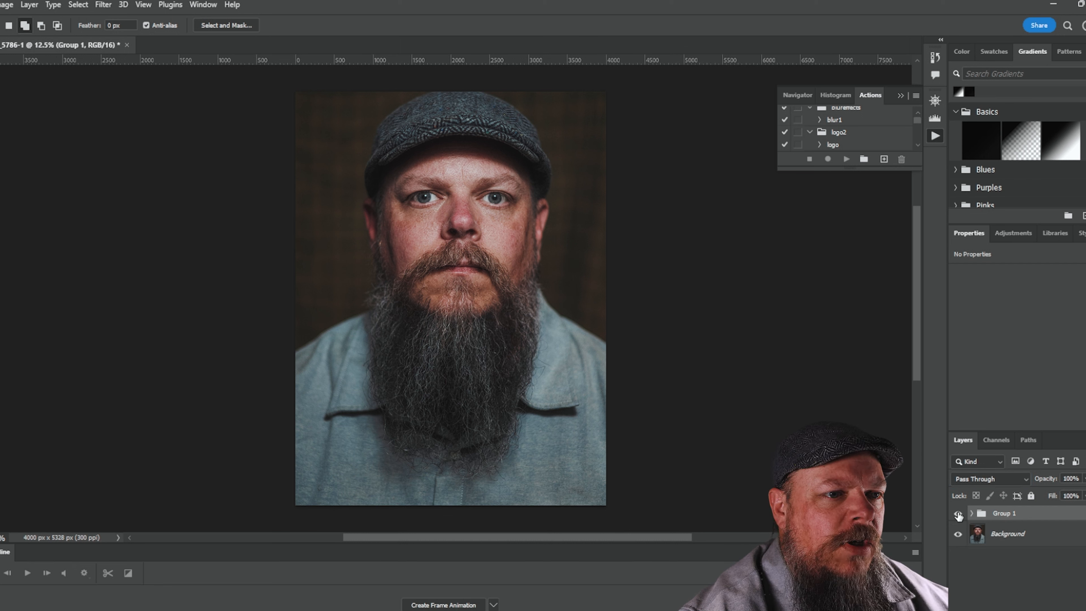
click(958, 513)
click(958, 514)
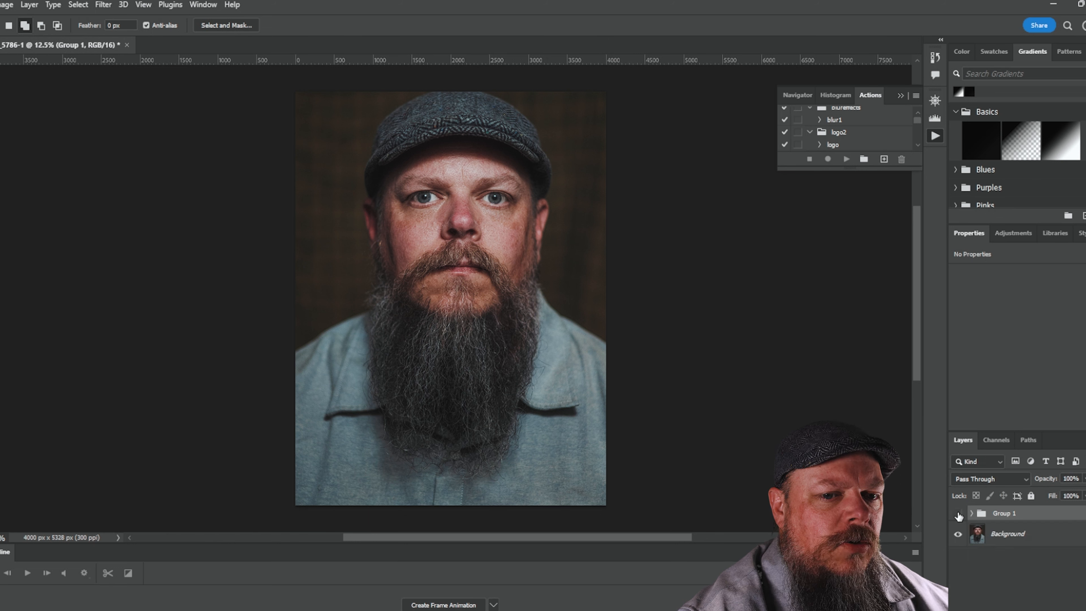
click(958, 513)
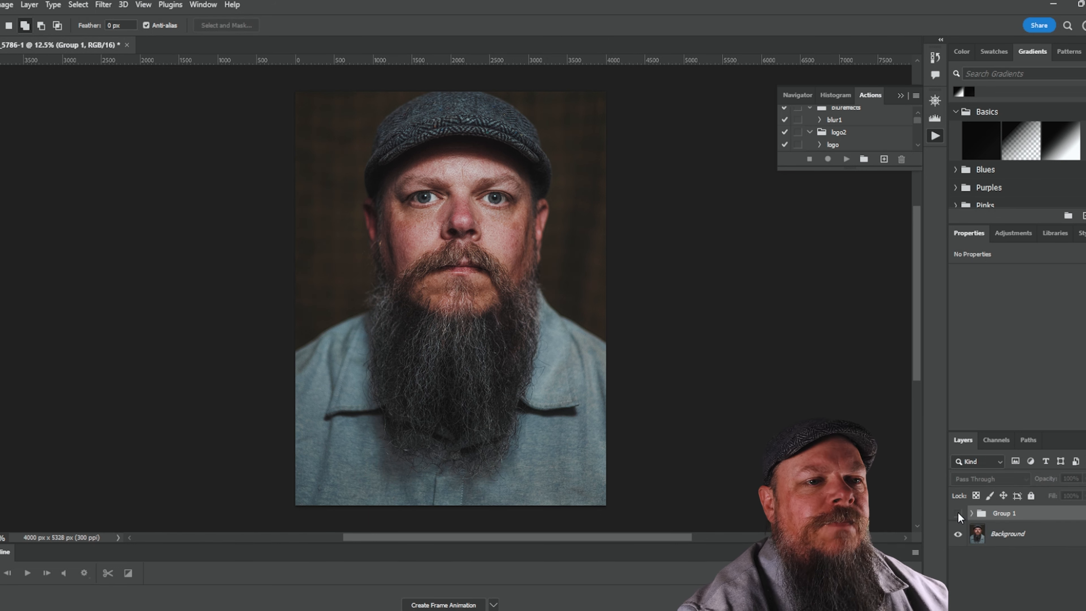
click(958, 513)
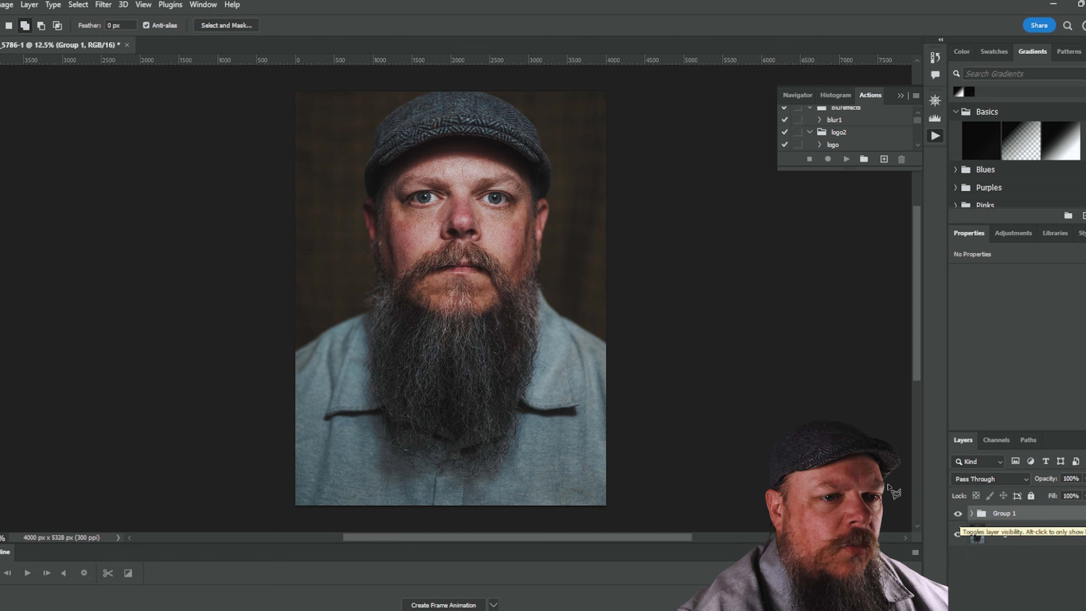
- Select the blur layer inside the group and set the lasso selection feather to 35 px
click(970, 514)
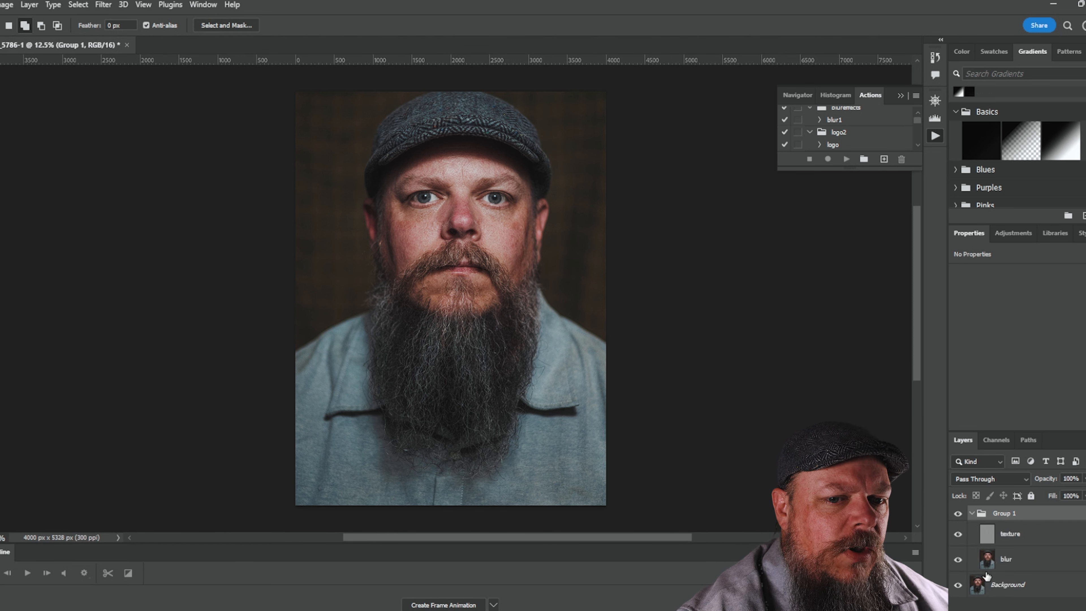
click(1015, 560)
scroll(533, 291, up, 3)
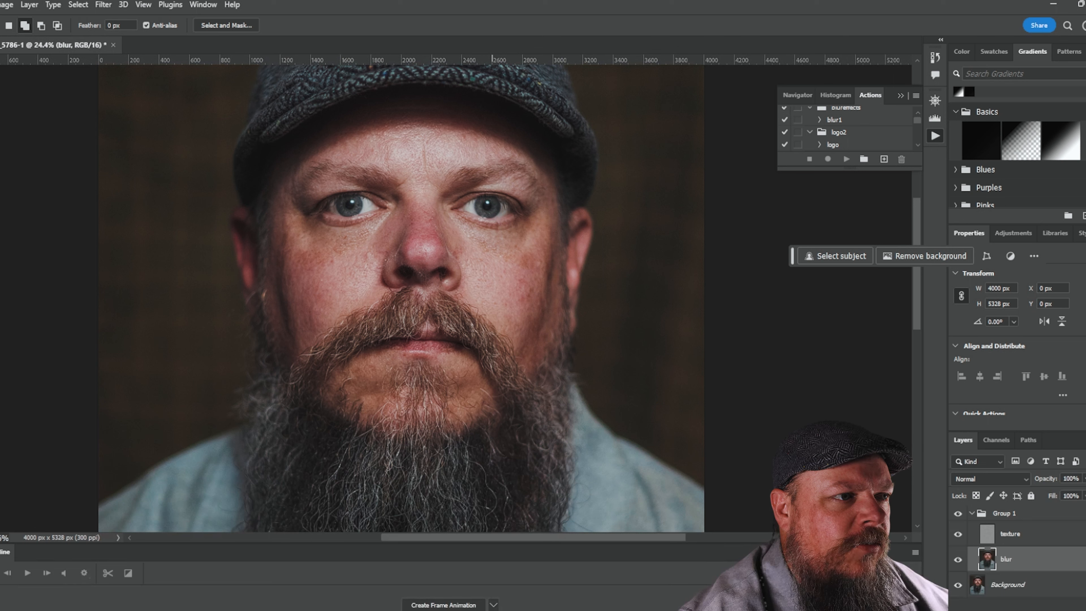
text(35)
key(Return)
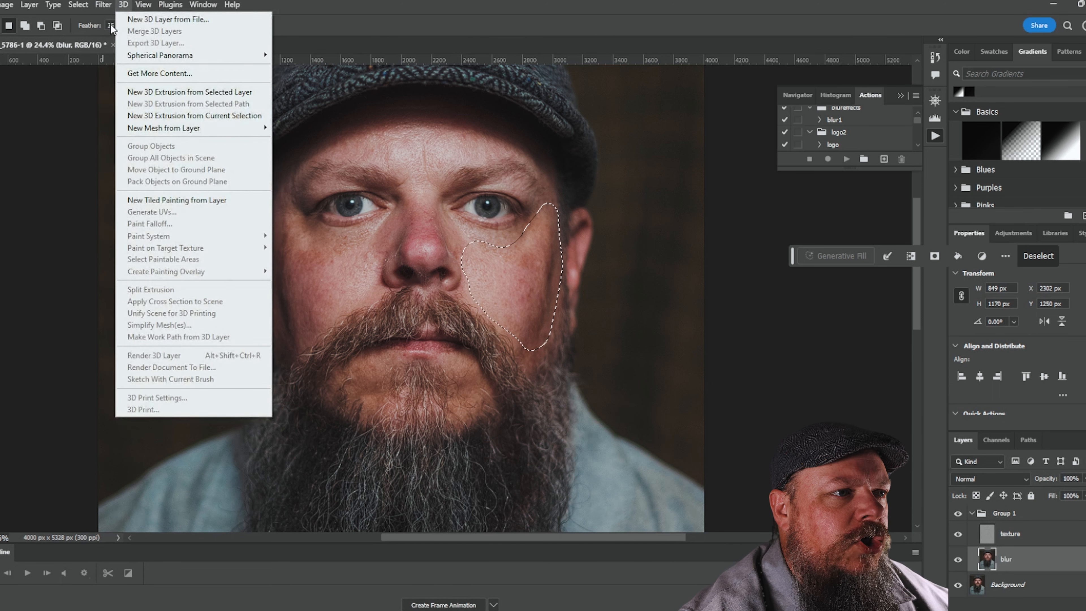
- Confirm the 35 px feather and start a Gaussian Blur on the selected cheek, with the filter preview zoomed out to 13%
click(111, 24)
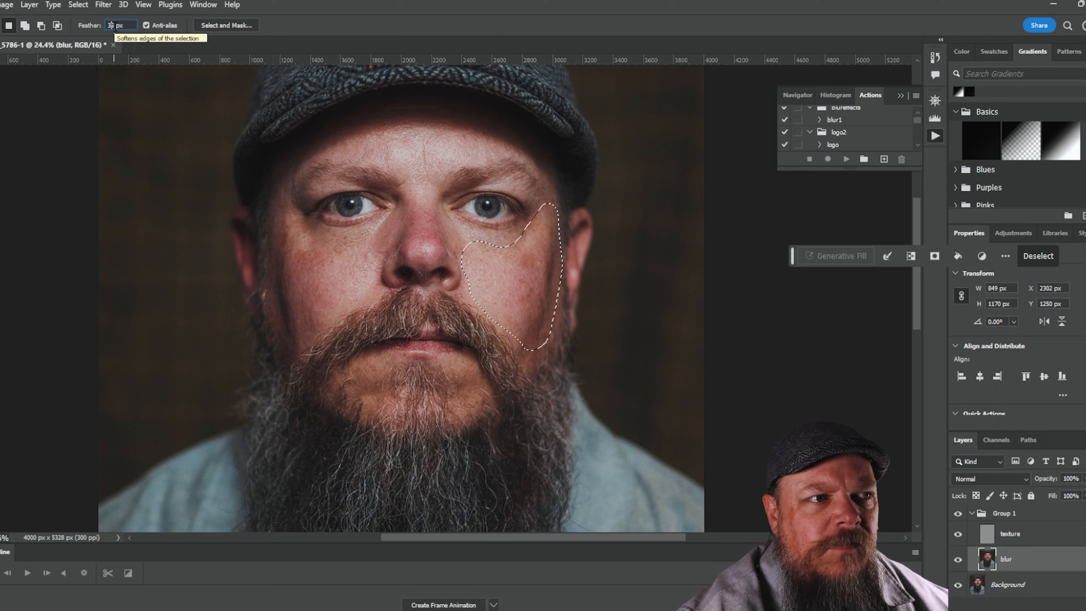
key(Return)
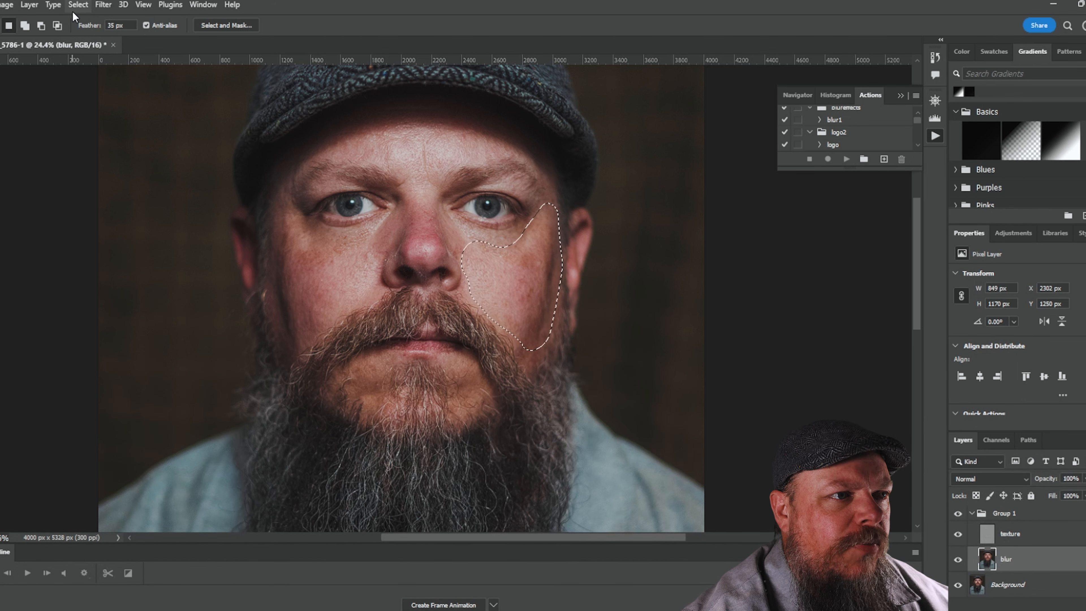
click(100, 8)
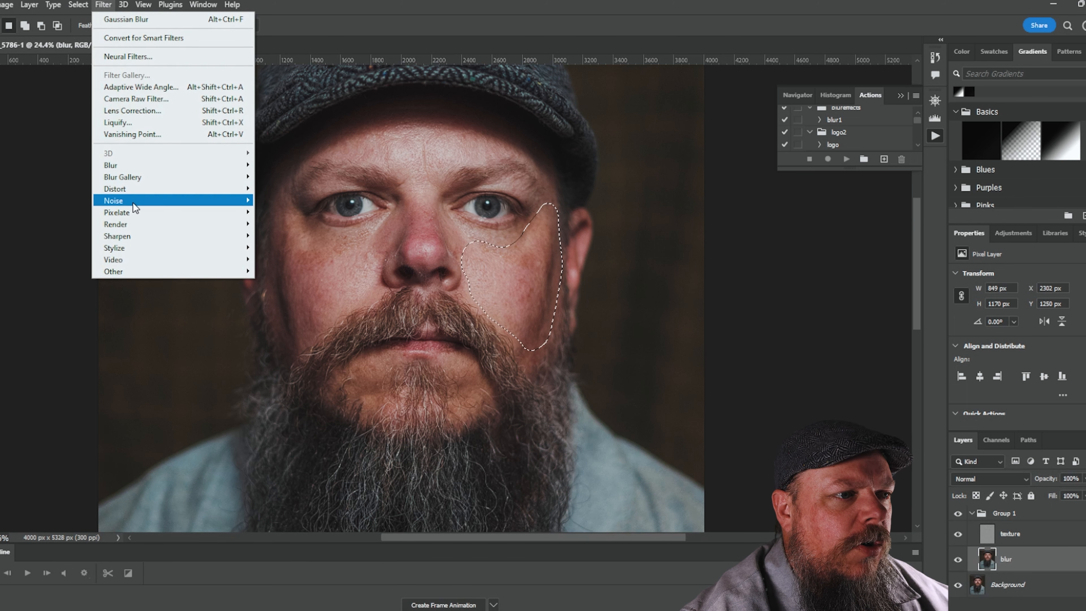
mouse_move(130, 168)
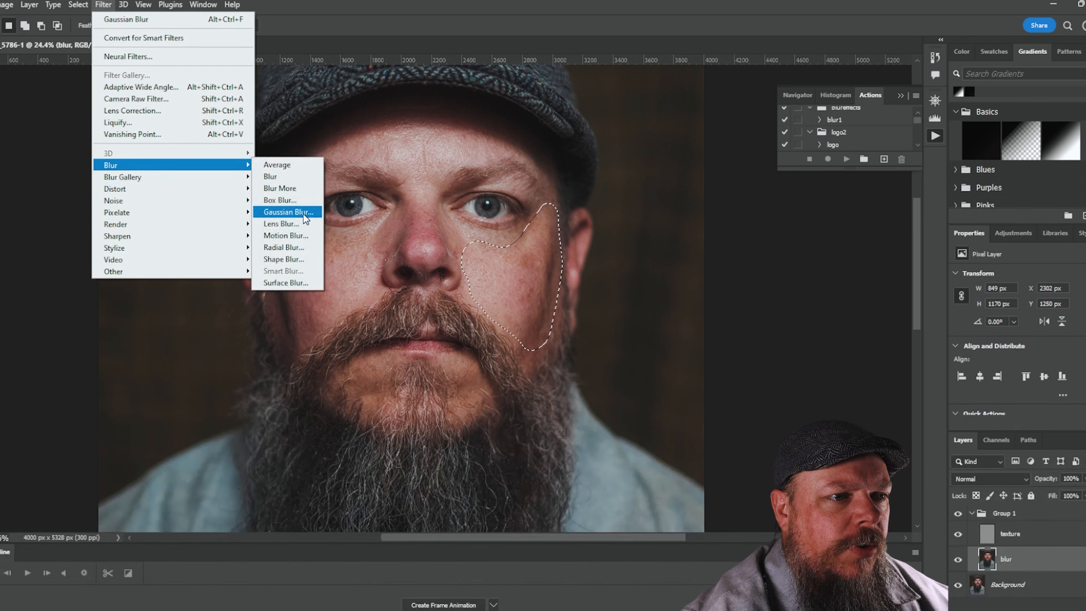
click(303, 213)
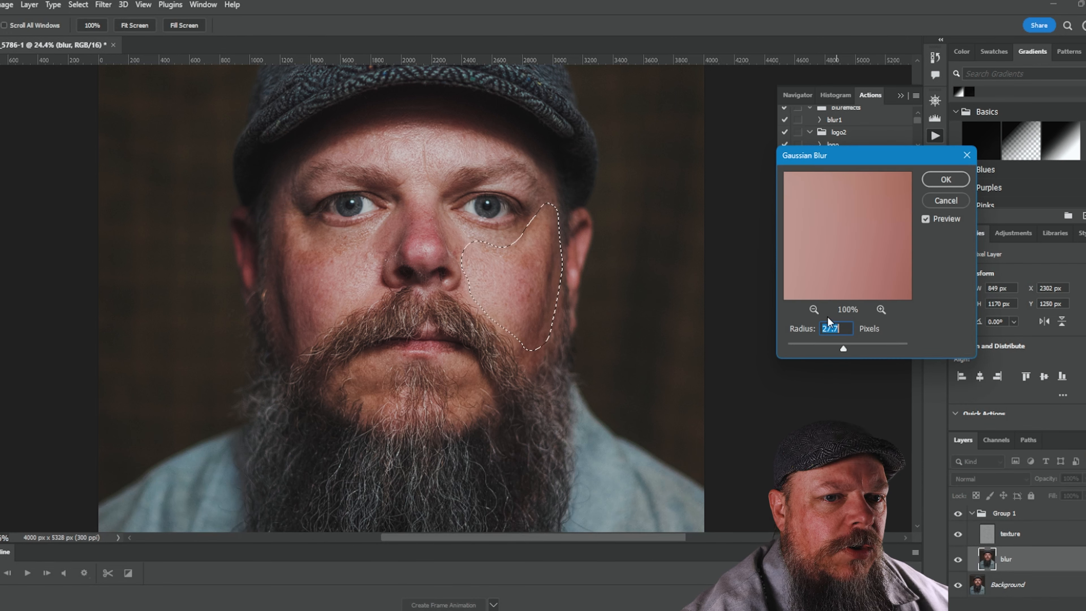
click(814, 310)
click(814, 309)
click(813, 310)
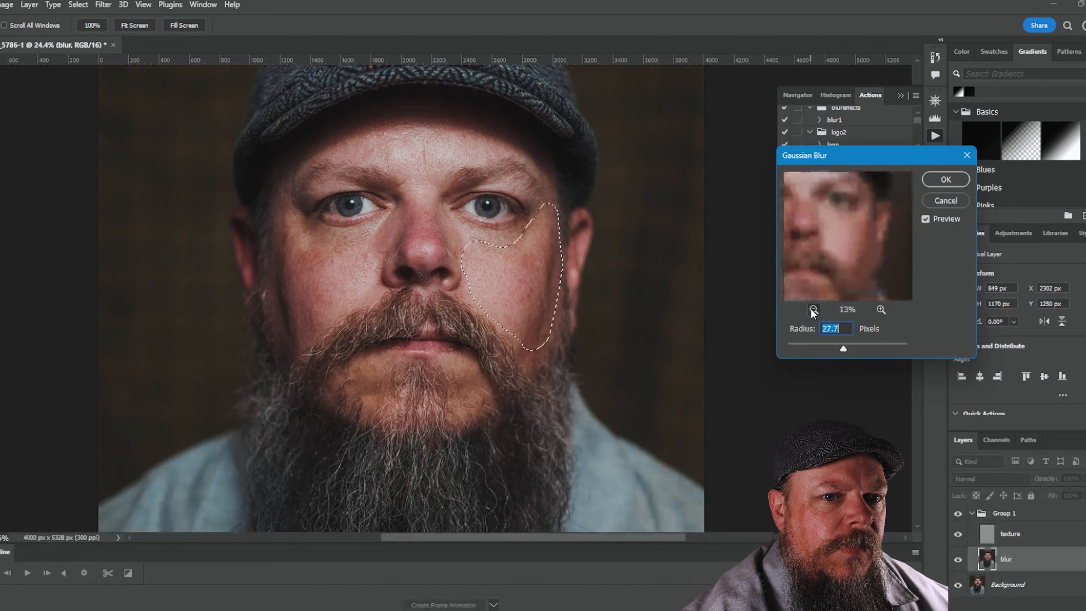
- Try several blur strengths on the selected cheek and apply the Gaussian Blur with a 75.5-pixel radius
drag(842, 349, 792, 347)
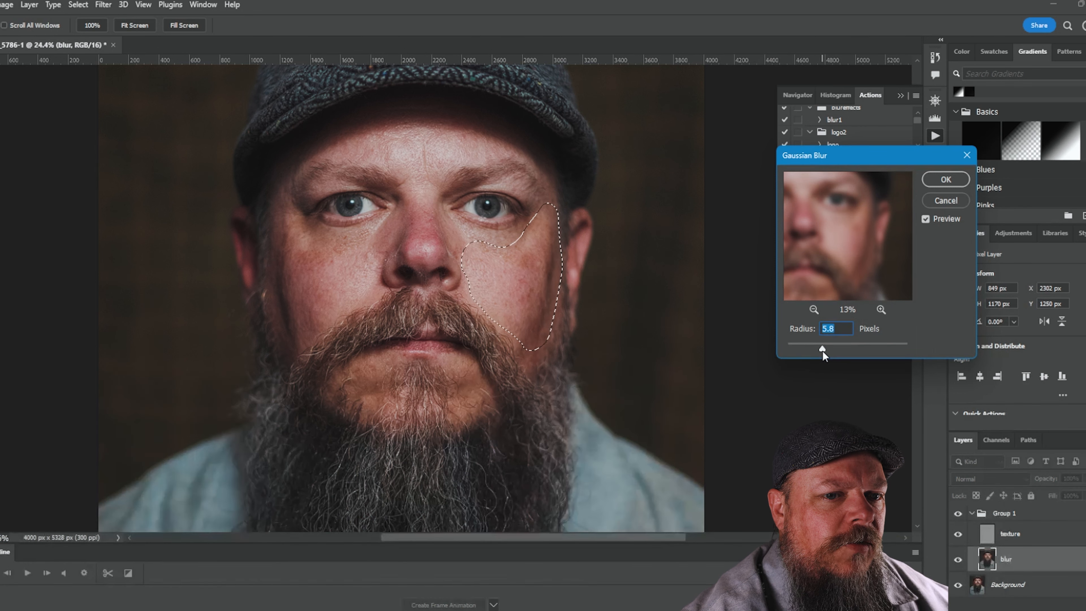
drag(822, 351, 857, 352)
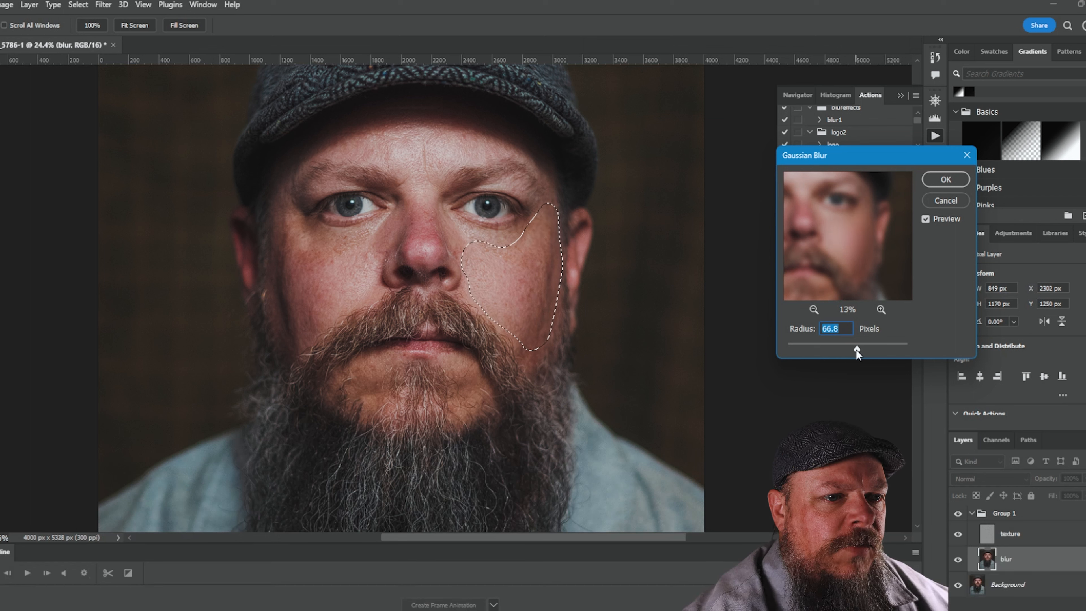
click(926, 220)
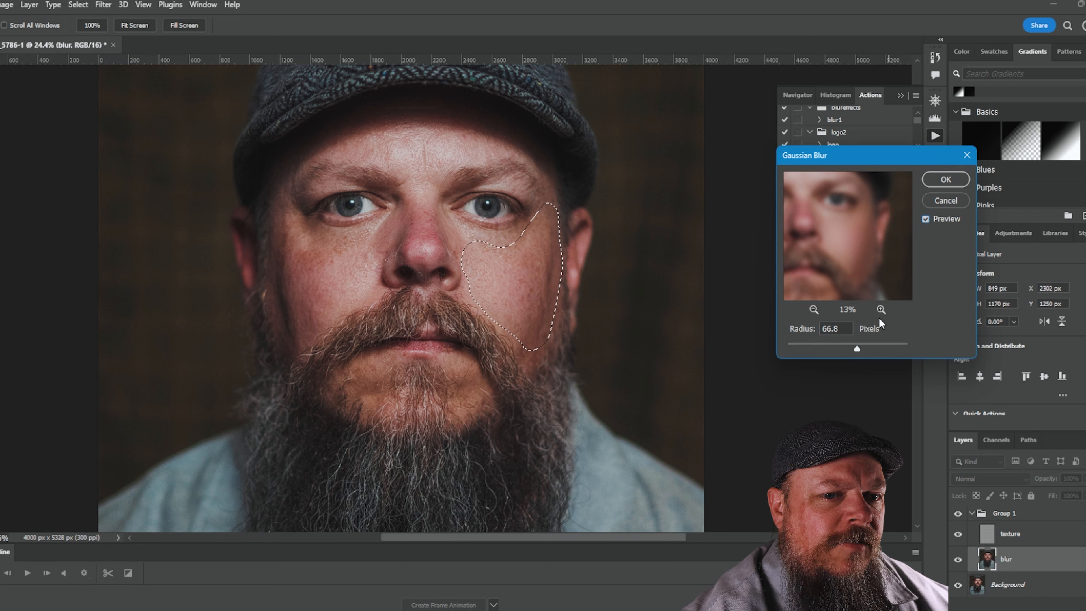
drag(857, 350, 863, 349)
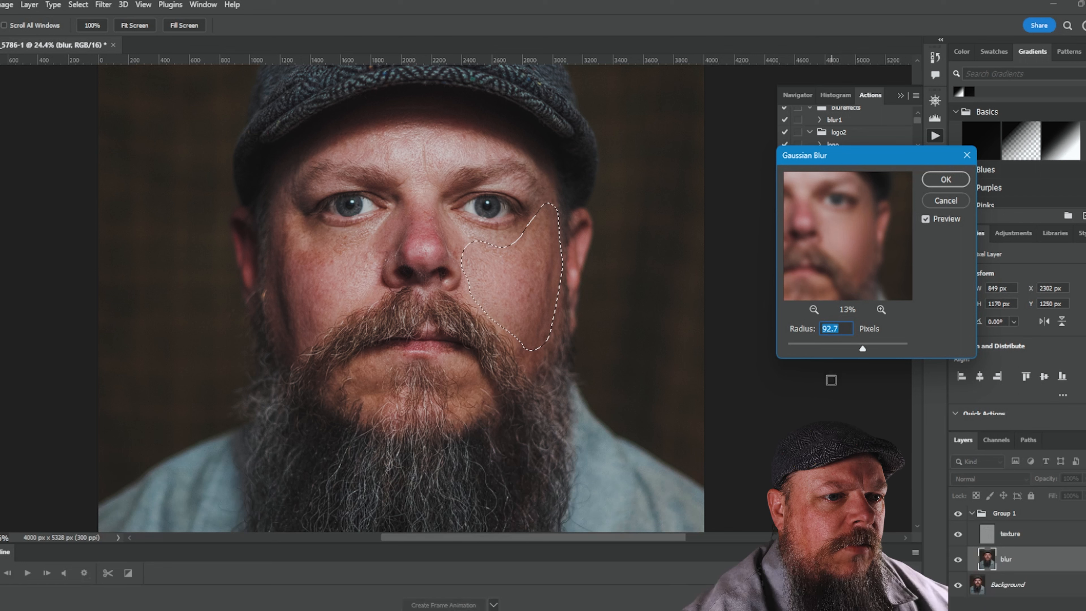
drag(863, 350, 859, 348)
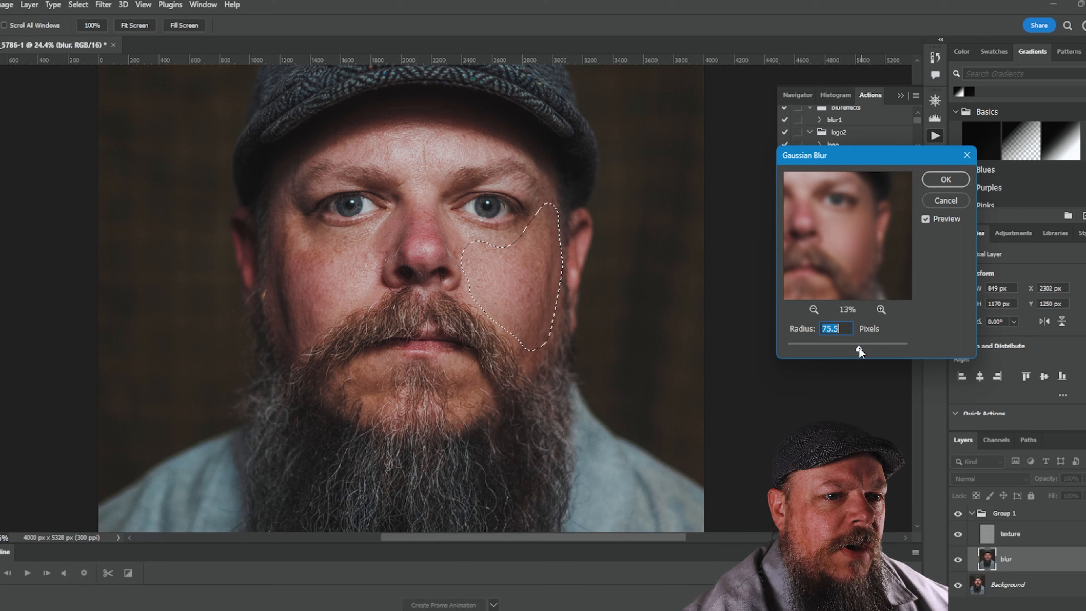
click(926, 219)
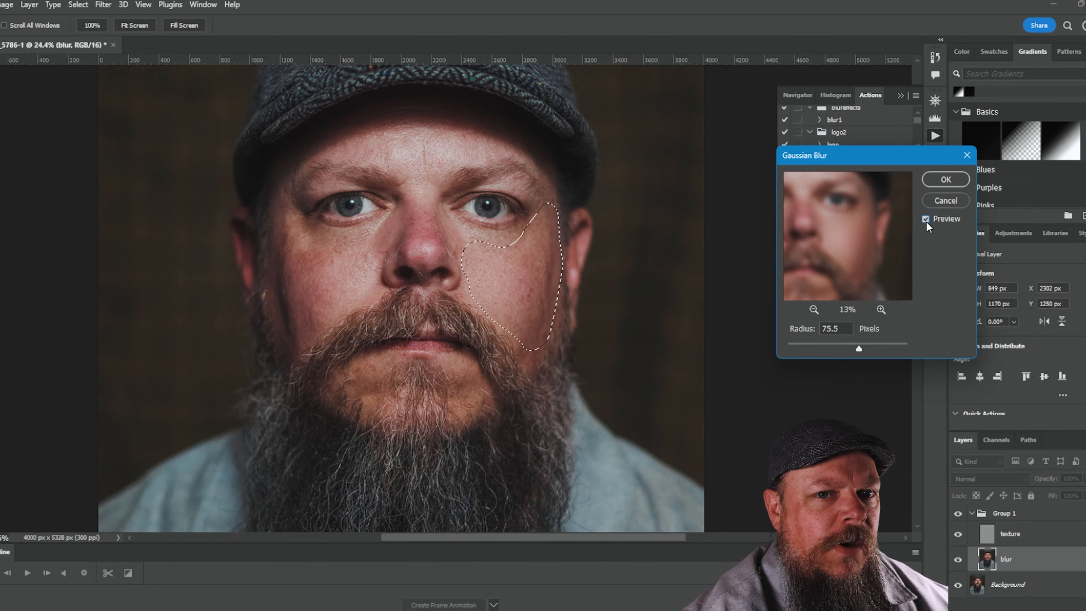
click(946, 180)
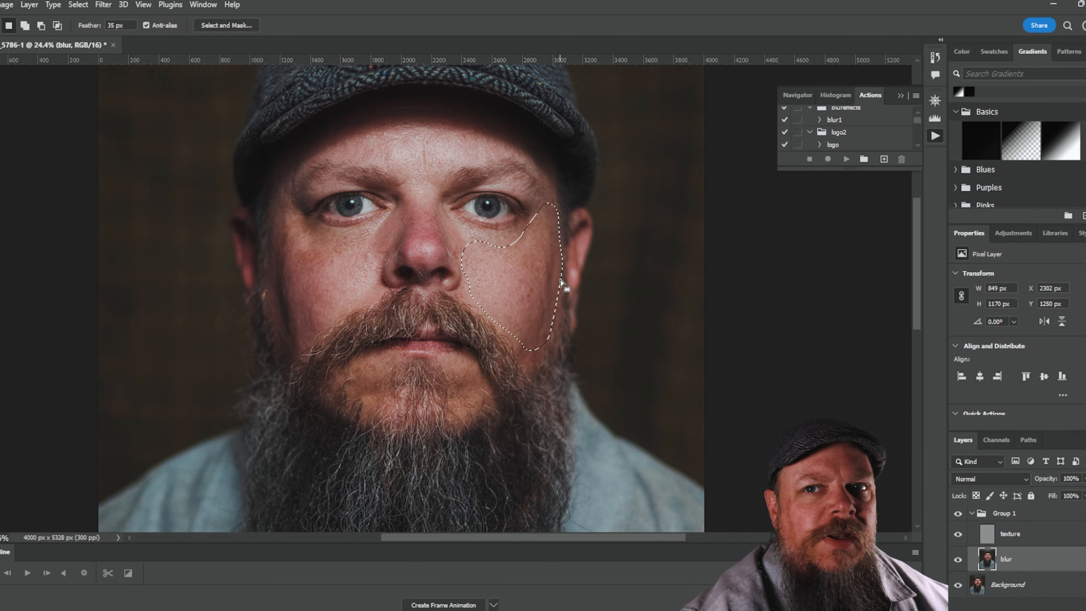
- Lasso the forehead above the eyebrows, about 1625 by 629 px, and apply a Gaussian Blur with a 52.4-pixel radius
mouse_move(512, 149)
mouse_down()
mouse_move(415, 175)
mouse_move(303, 143)
mouse_up()
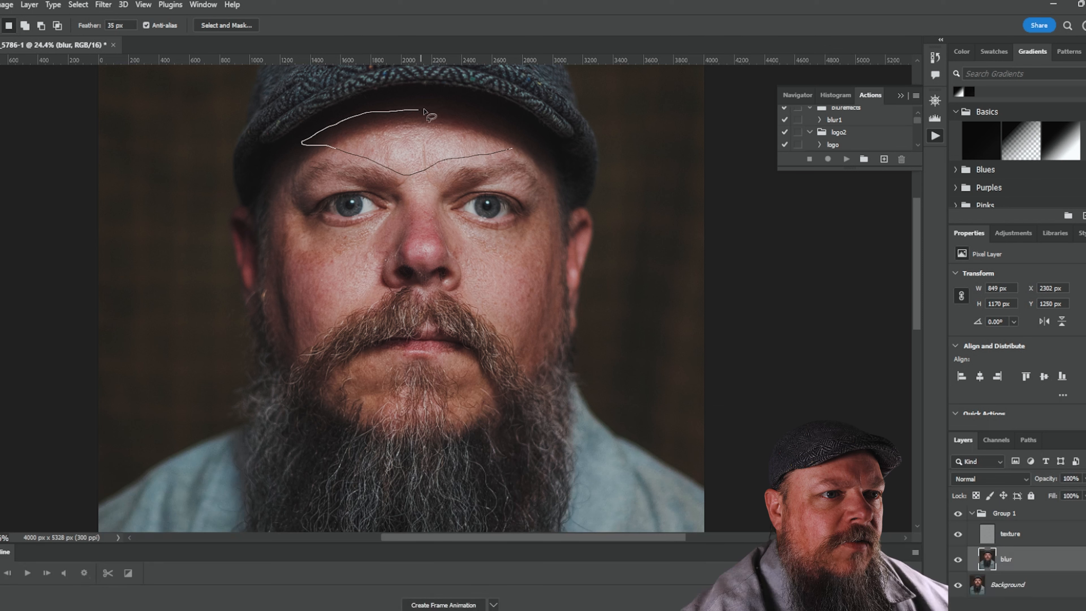
drag(512, 152, 509, 154)
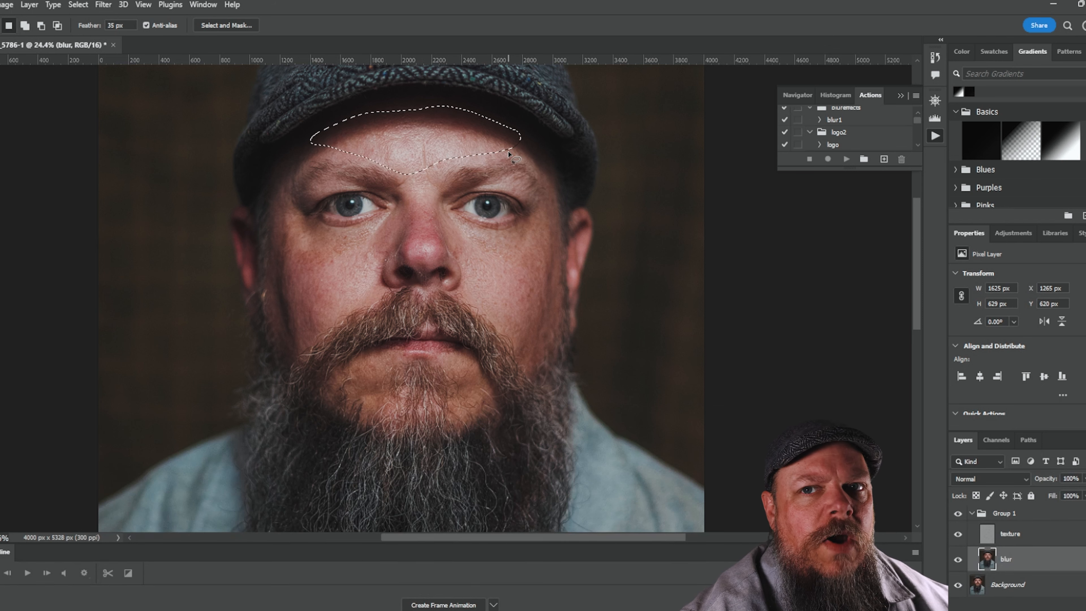
click(103, 6)
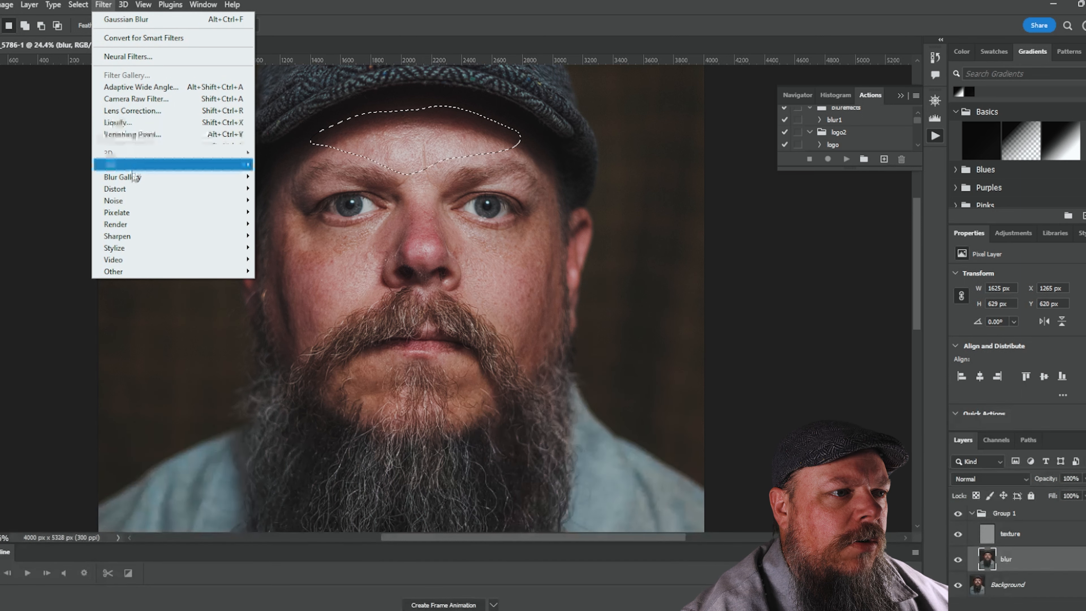
mouse_move(139, 168)
click(279, 212)
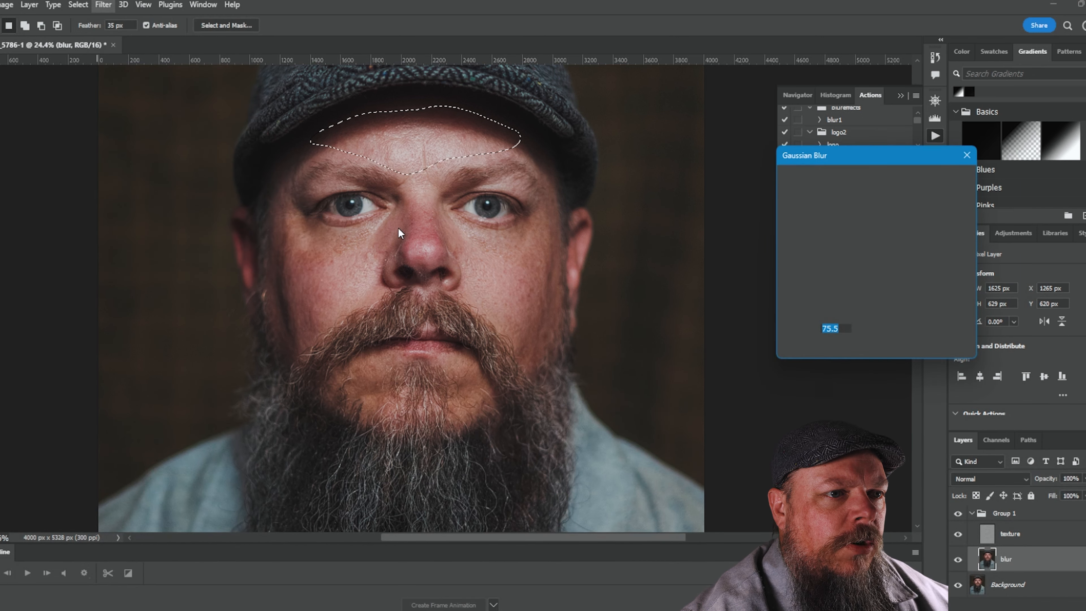
mouse_move(859, 349)
mouse_down()
mouse_move(781, 349)
mouse_move(853, 354)
mouse_up()
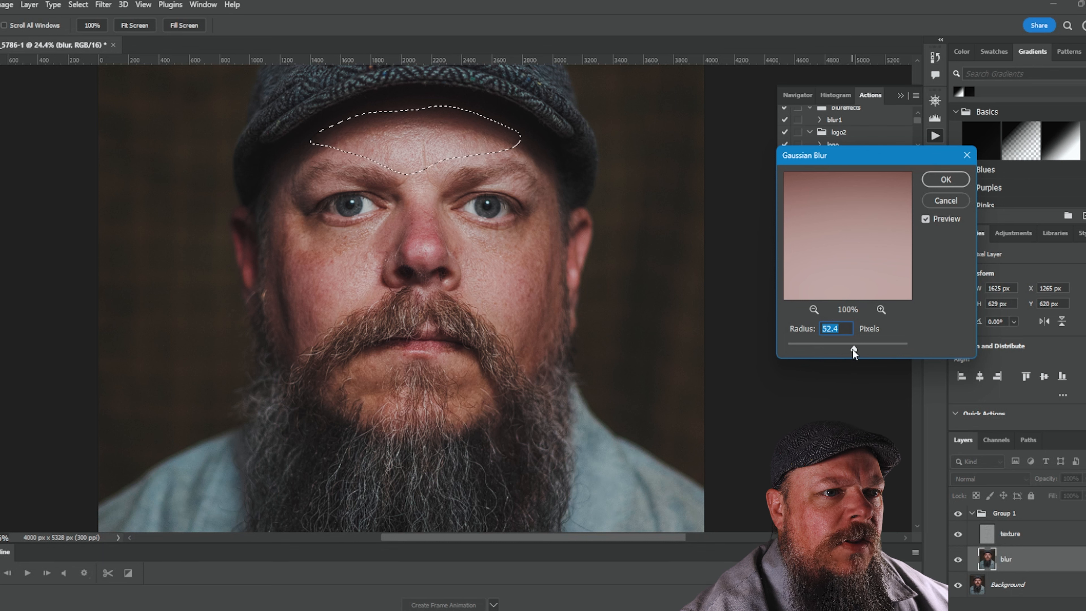
click(944, 182)
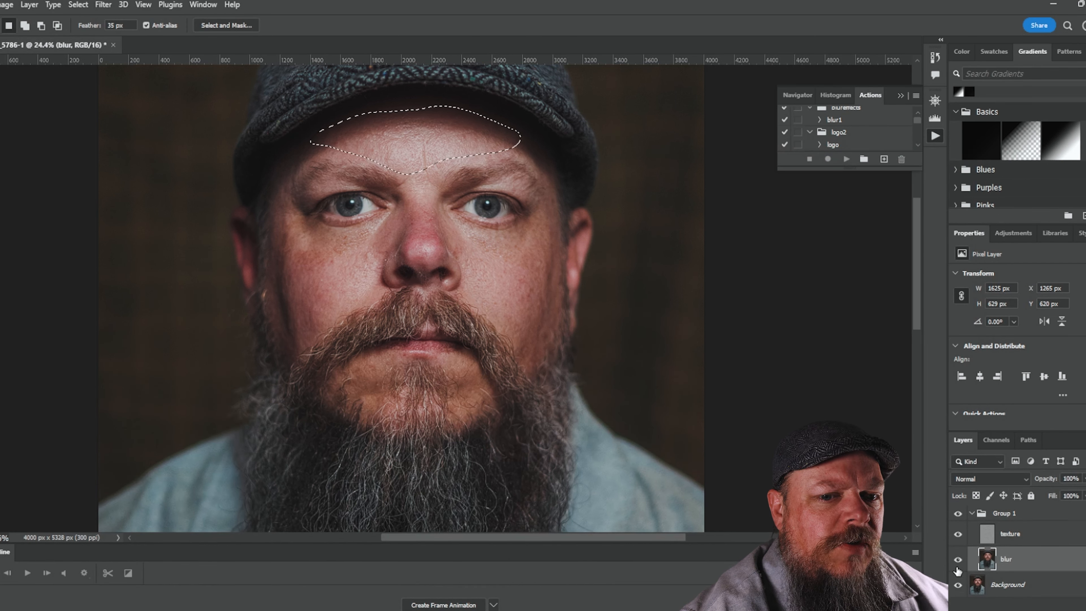
- Compare the forehead up close with the layer group hidden and shown, leaving the group visible
scroll(428, 134, up, 6)
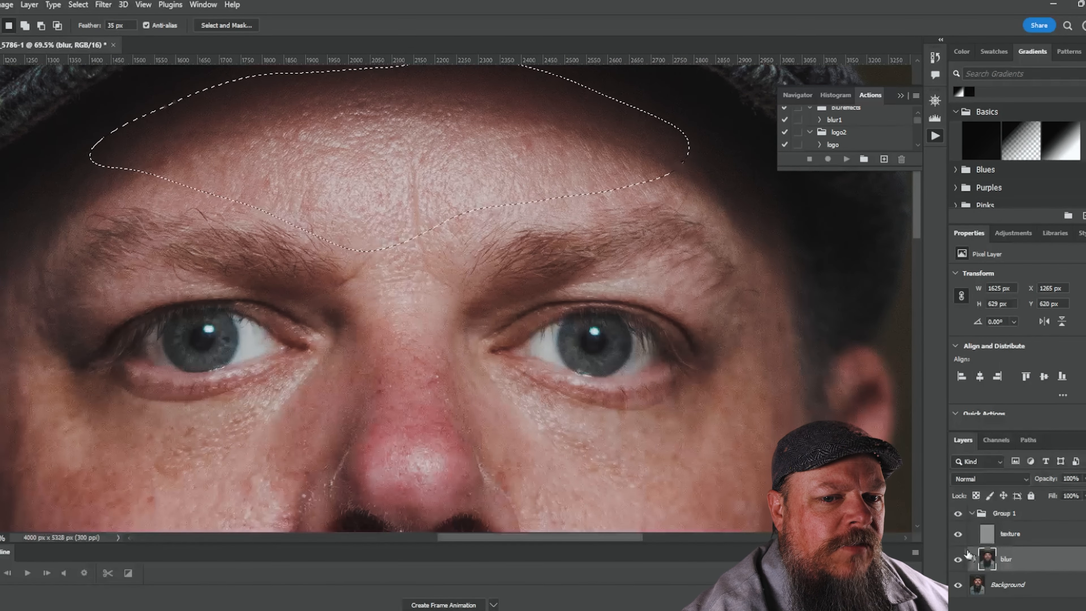
click(957, 513)
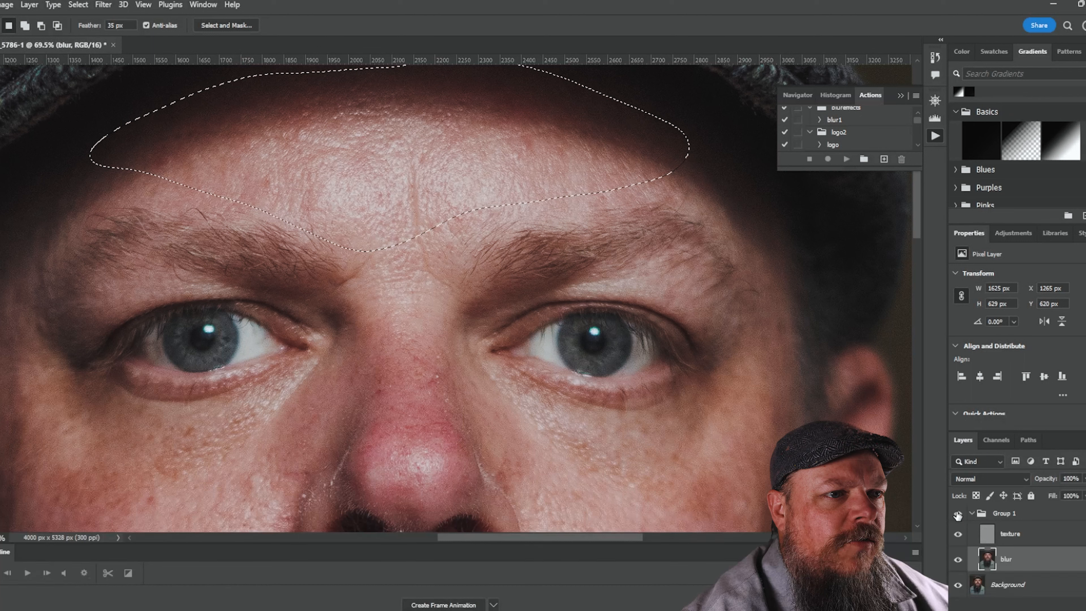
click(957, 514)
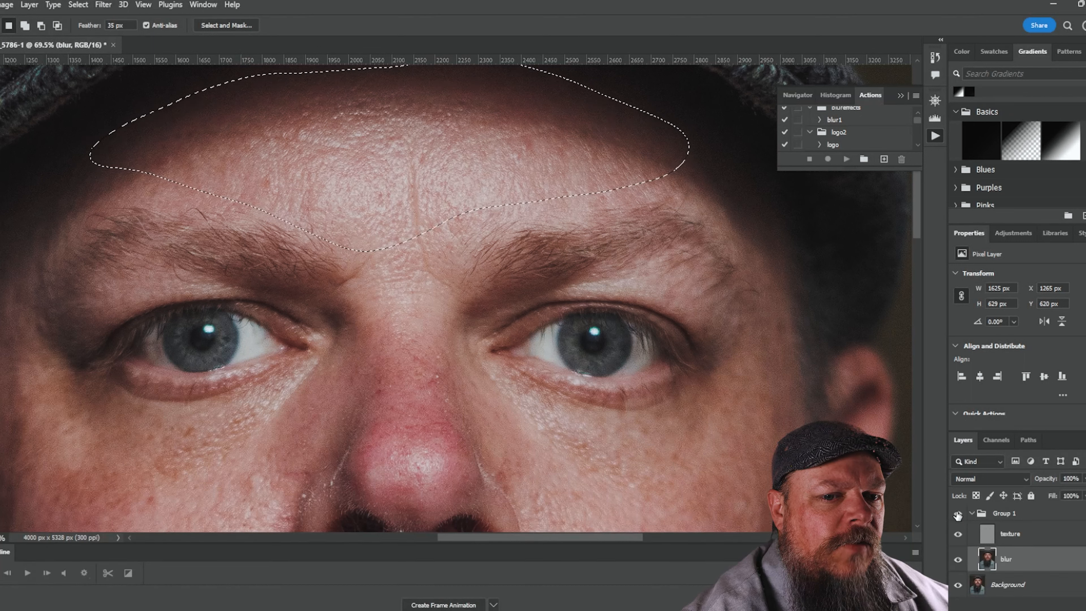
click(957, 513)
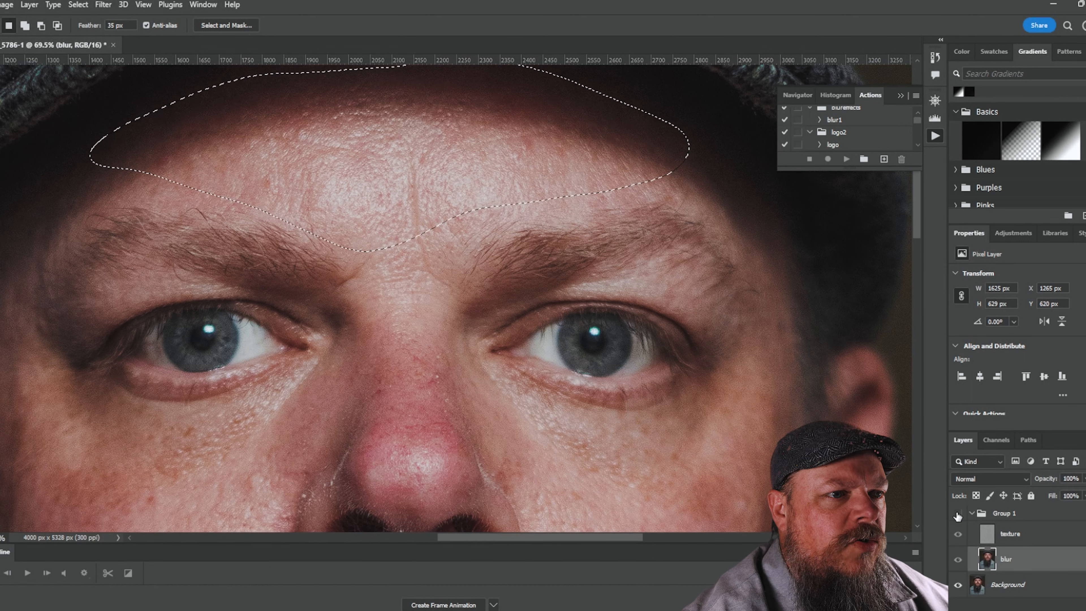
click(957, 513)
- Lasso the nose from bridge to tip, about 592 by 748 px, and apply a Gaussian Blur with a 44.3-pixel radius
scroll(467, 124, down, 5)
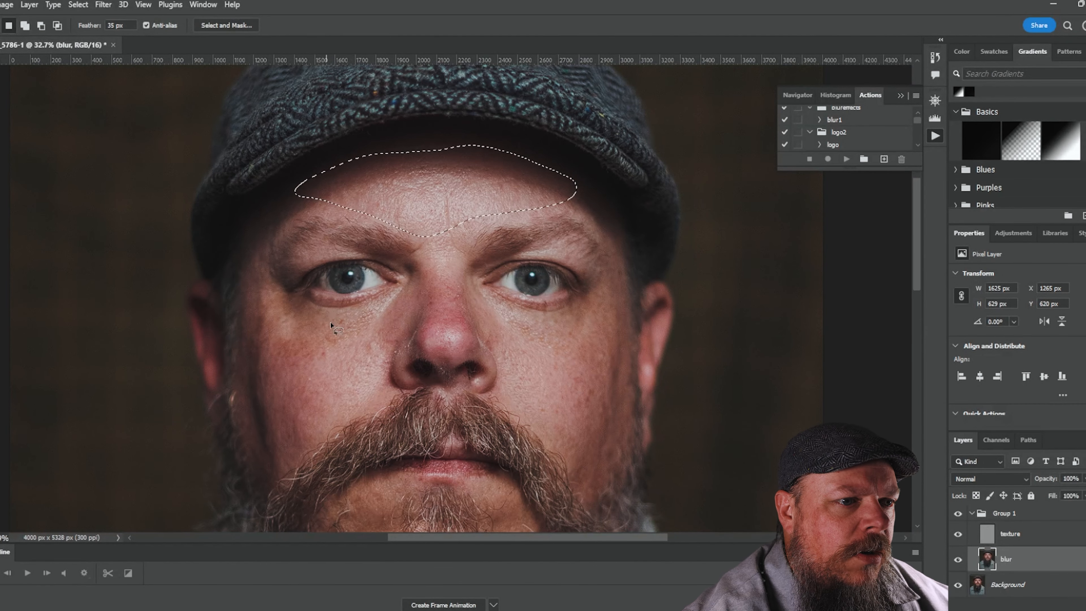
mouse_move(419, 254)
mouse_down()
mouse_move(389, 322)
mouse_move(398, 331)
mouse_move(413, 324)
mouse_move(407, 346)
mouse_move(470, 354)
mouse_move(472, 297)
mouse_move(432, 245)
mouse_up()
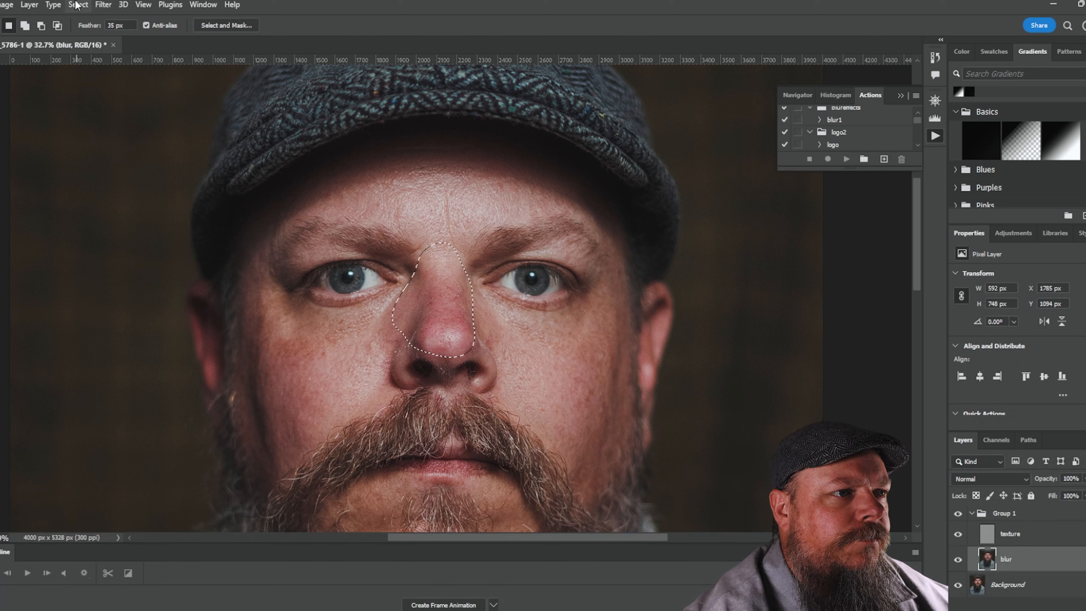
click(102, 5)
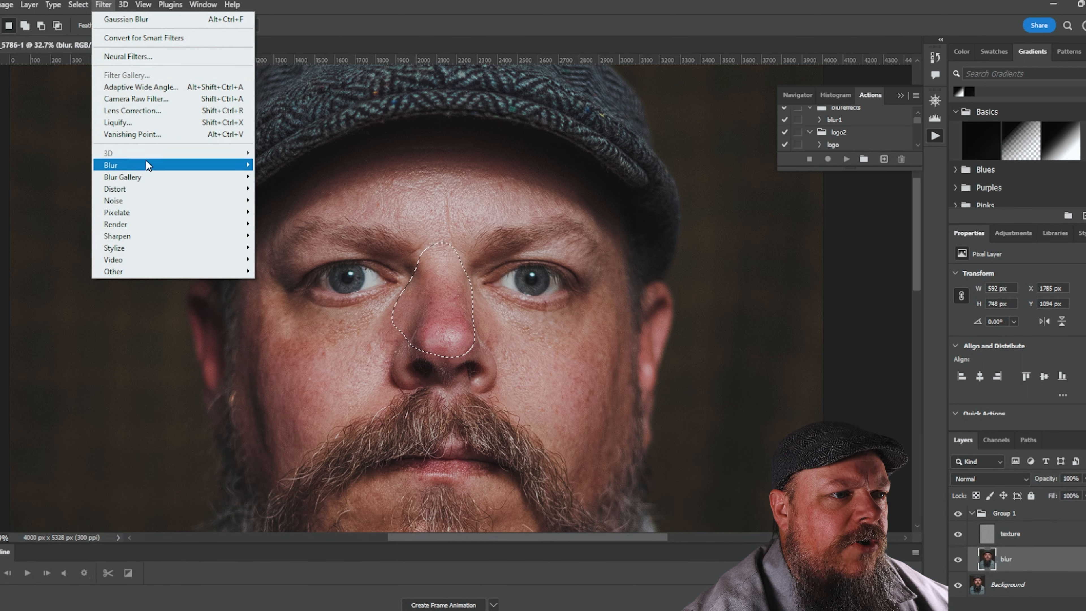
mouse_move(197, 166)
click(301, 217)
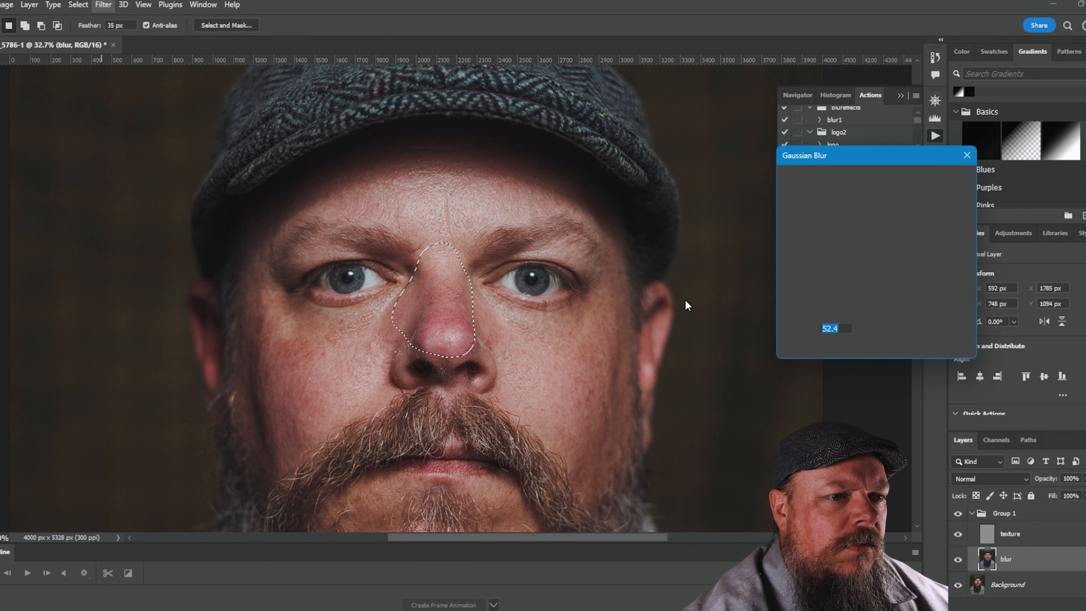
drag(844, 352, 800, 348)
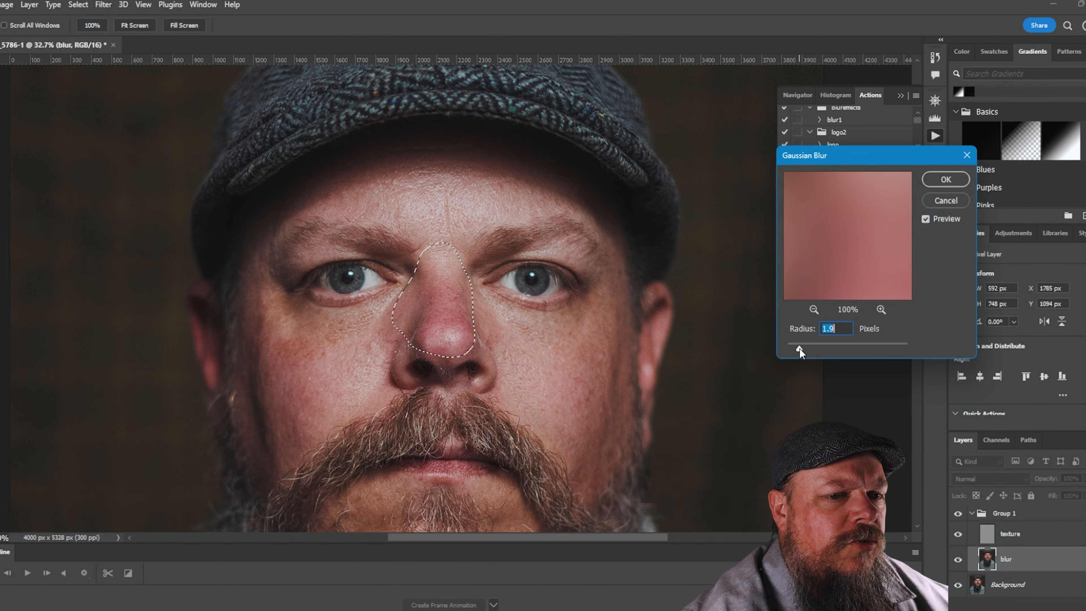
drag(810, 348, 843, 349)
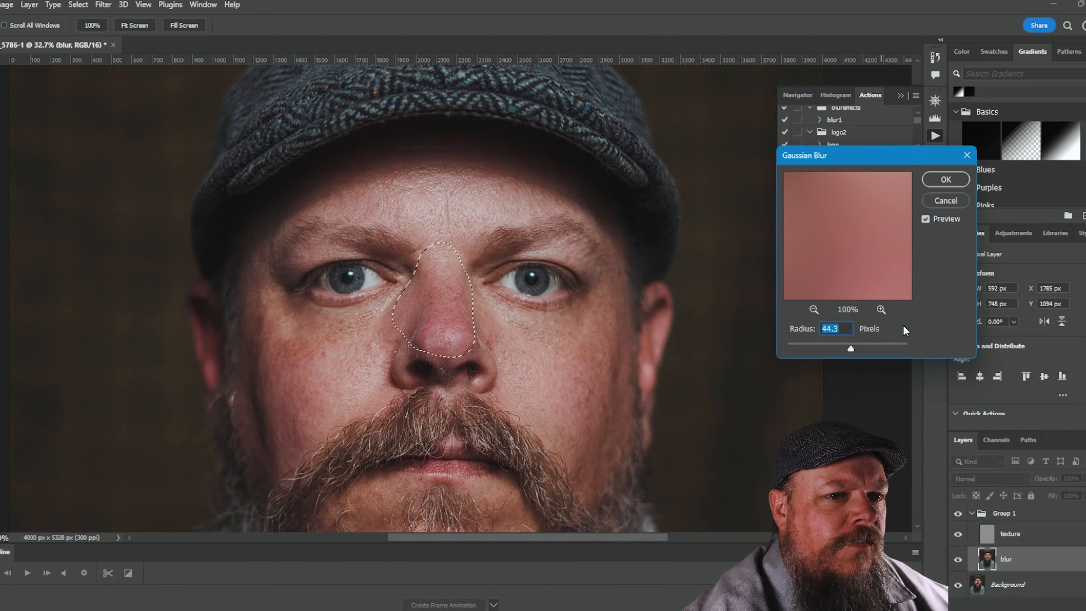
click(946, 180)
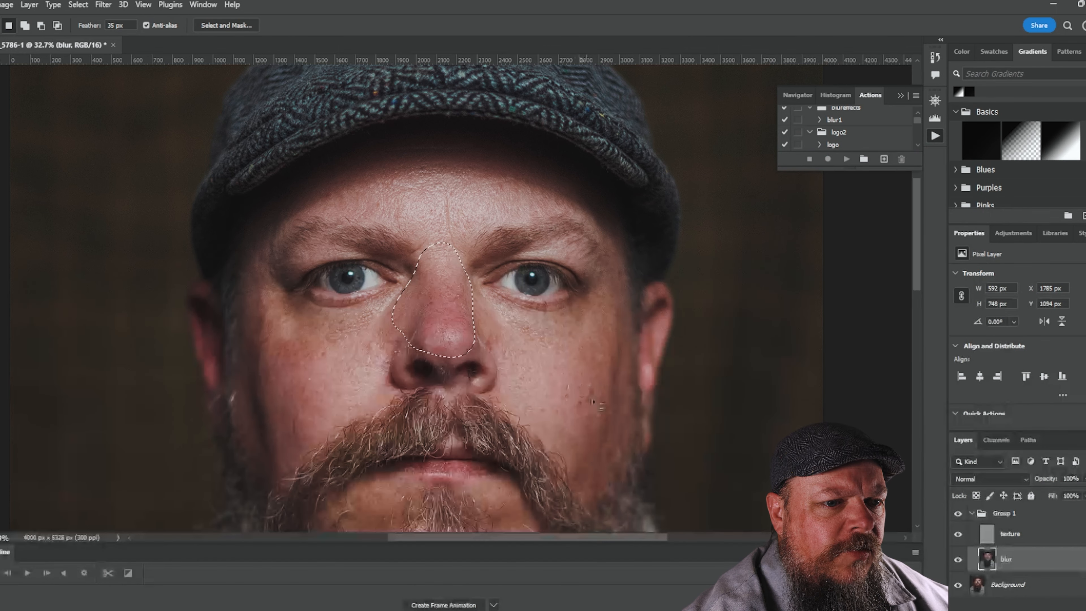
- Lasso an oval patch on the portrait's right-hand cheek, about 465 by 637 px, apply a 107.1-pixel Gaussian Blur, and deselect
drag(570, 351, 554, 399)
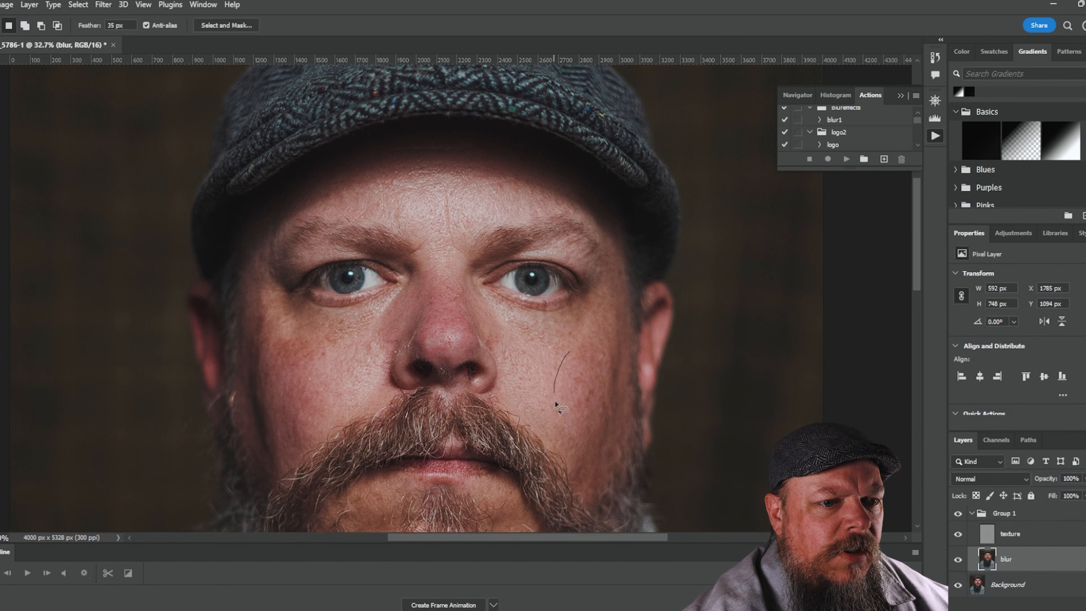
drag(574, 345, 571, 349)
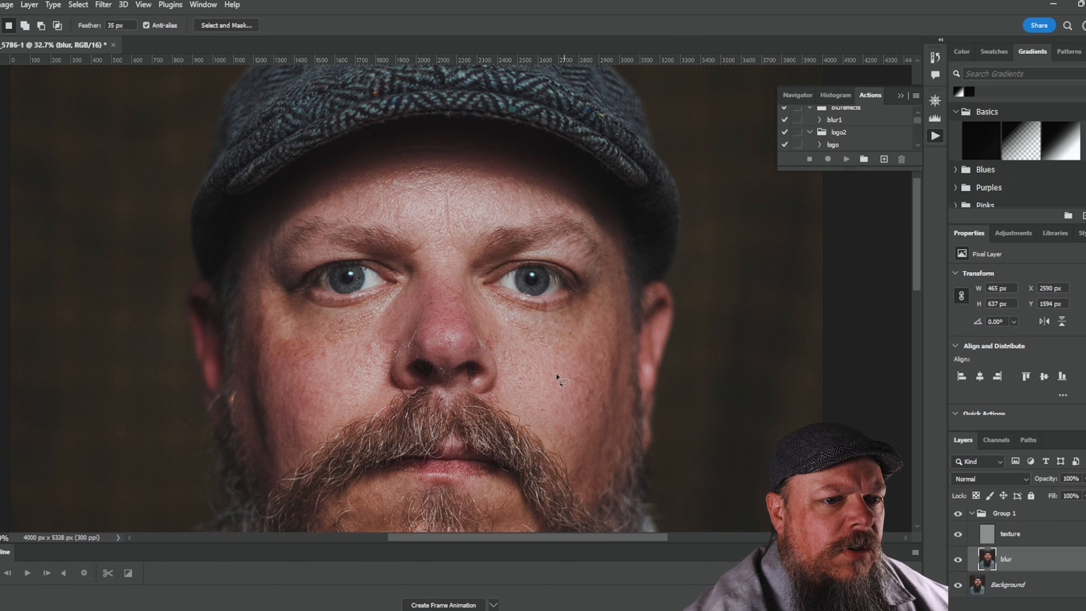
click(105, 8)
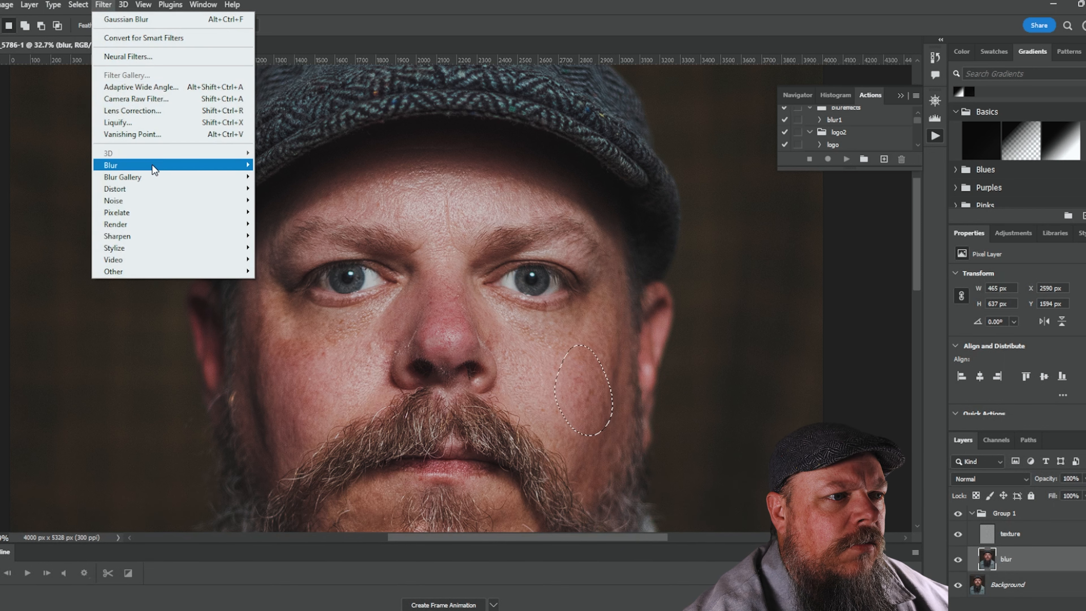
mouse_move(150, 164)
click(298, 210)
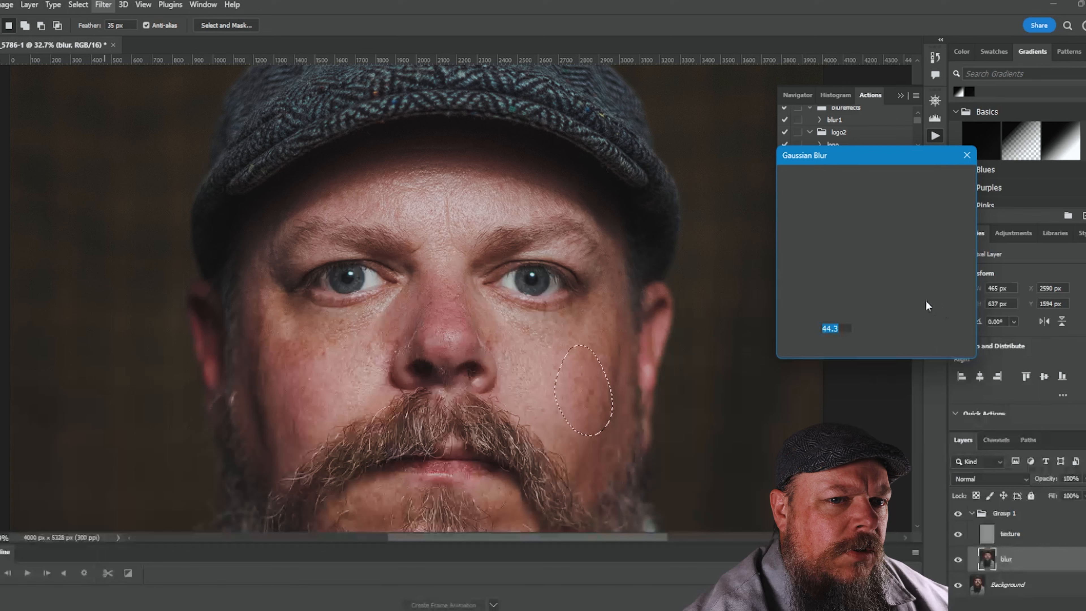
mouse_move(848, 348)
mouse_down()
mouse_move(795, 348)
mouse_move(801, 358)
mouse_move(797, 346)
mouse_move(866, 347)
mouse_up()
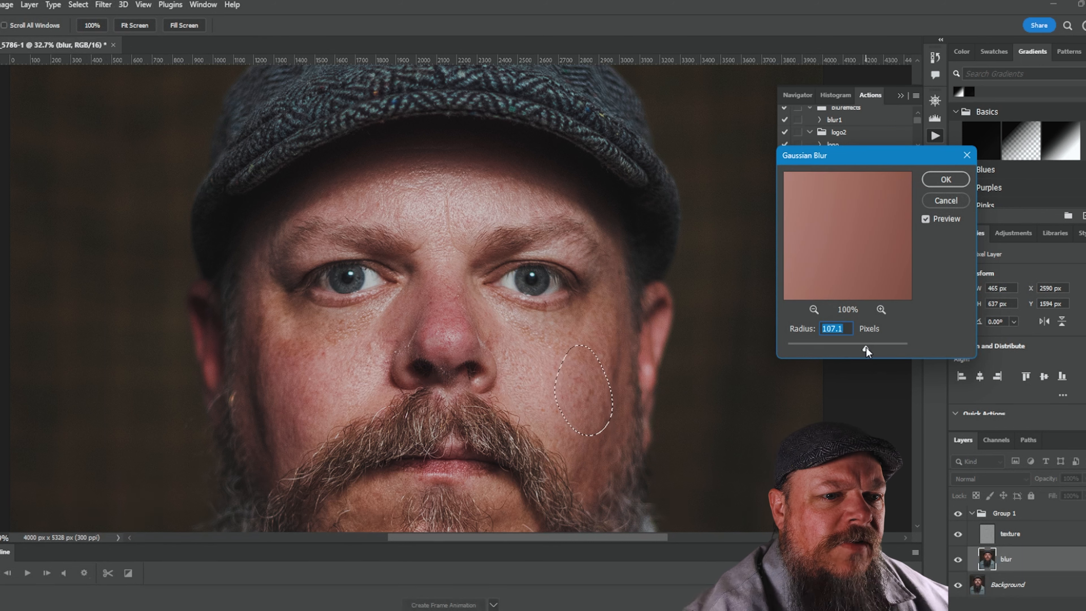
click(944, 179)
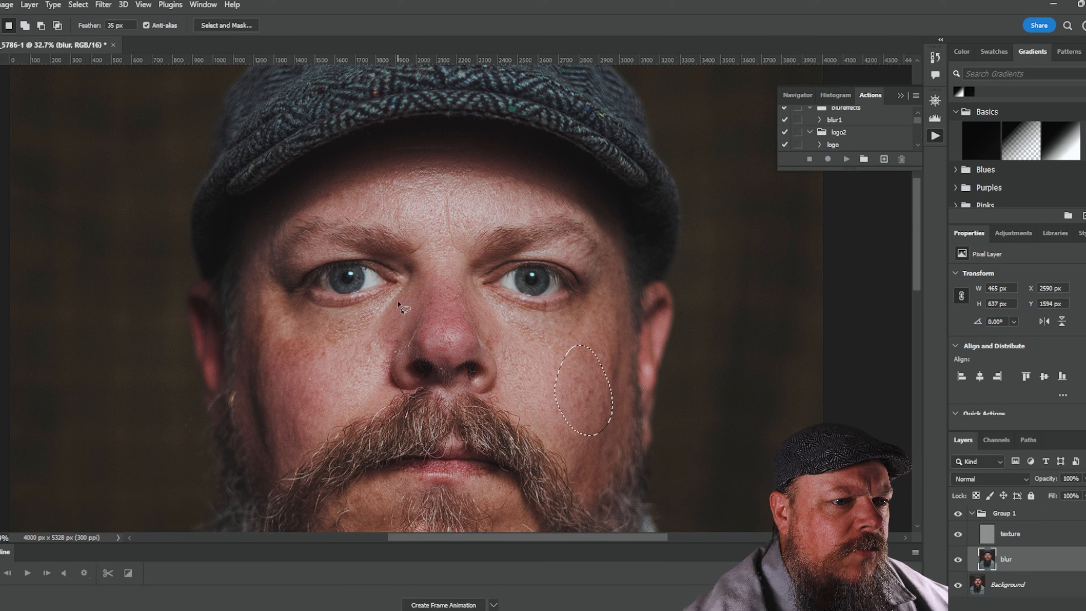
key(ctrl+d)
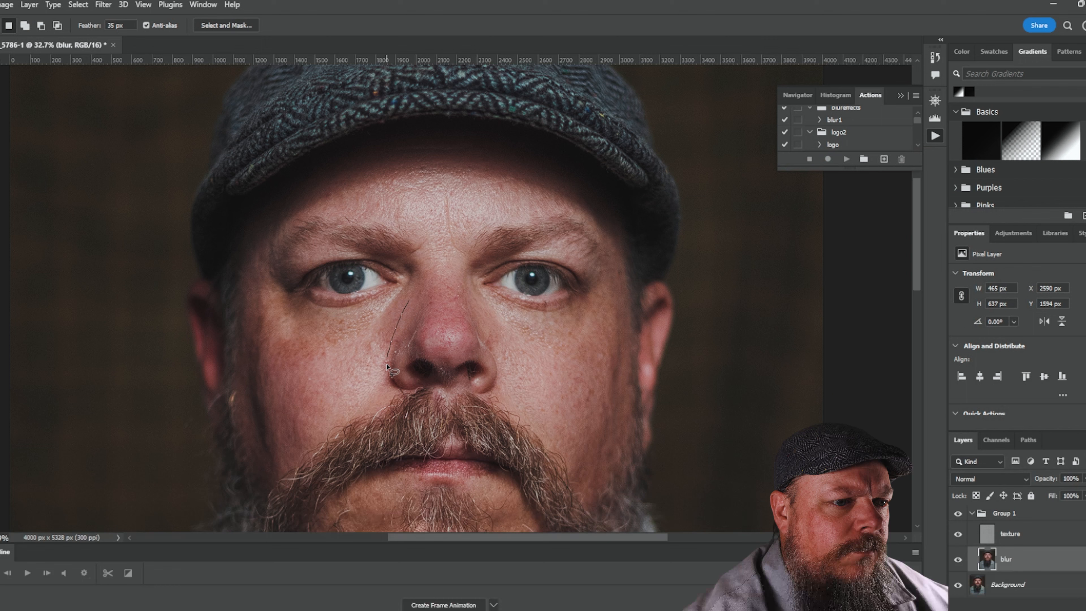
- Lasso the portrait's whole left-hand cheek from under the eye to the beard, about 996 by 1340 px, and apply a 78.4-pixel Gaussian Blur
drag(333, 426, 297, 461)
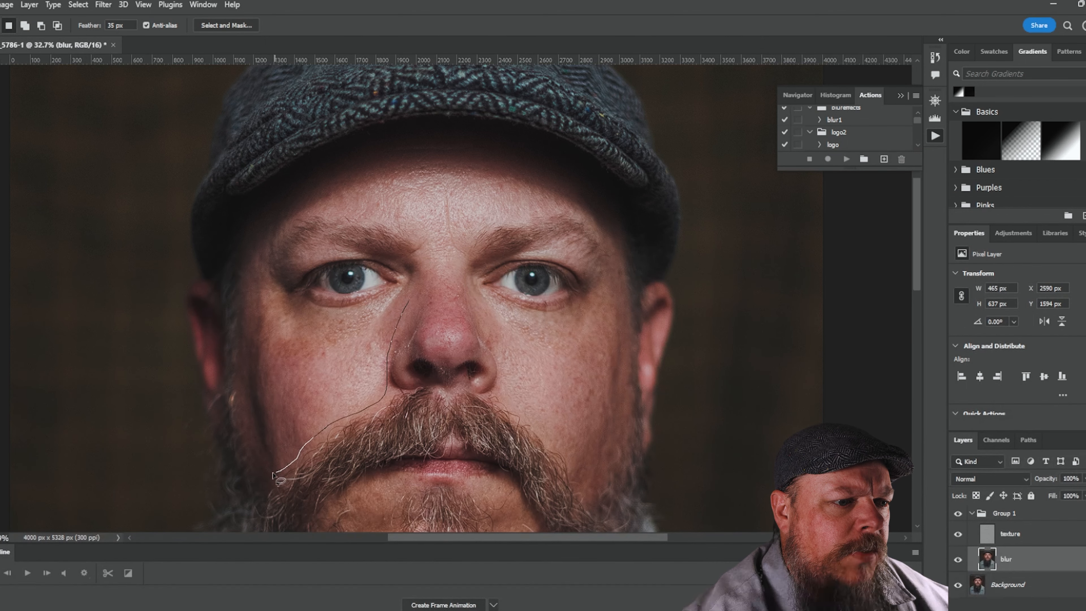
drag(244, 338, 249, 264)
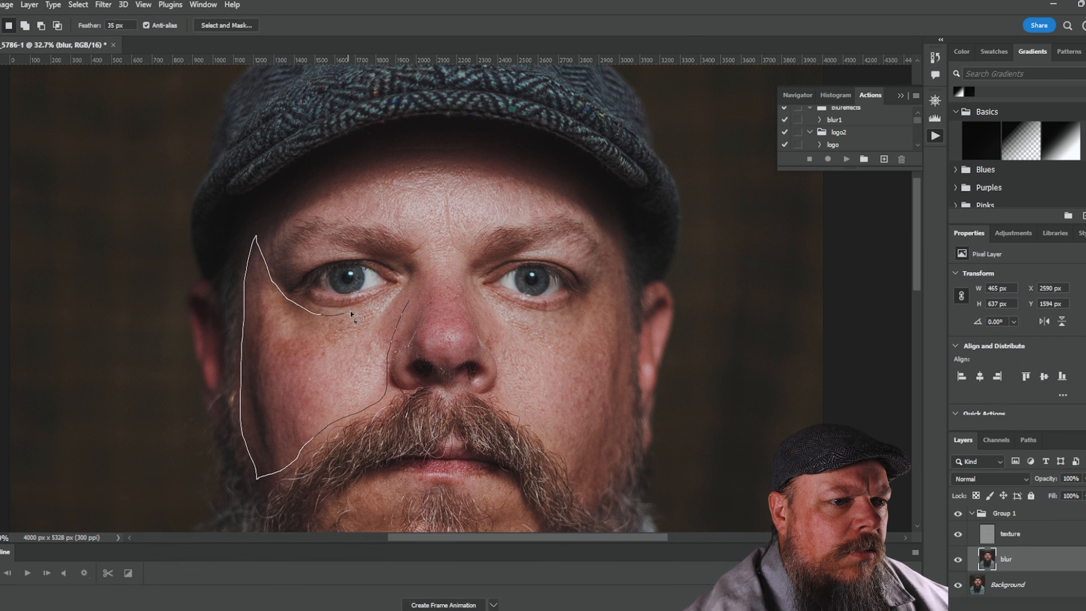
drag(410, 305, 408, 305)
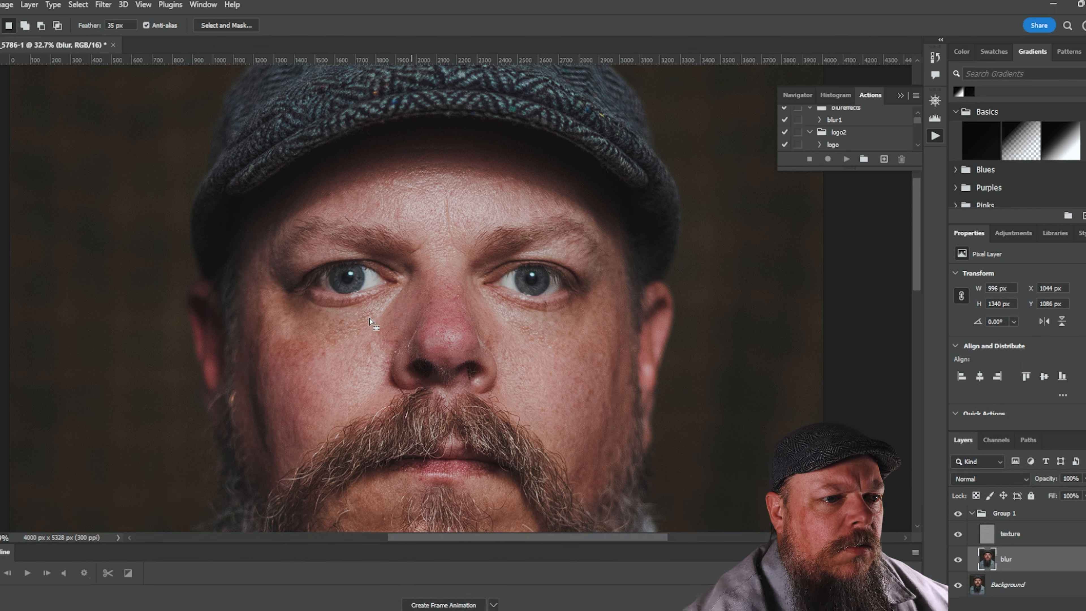
click(103, 5)
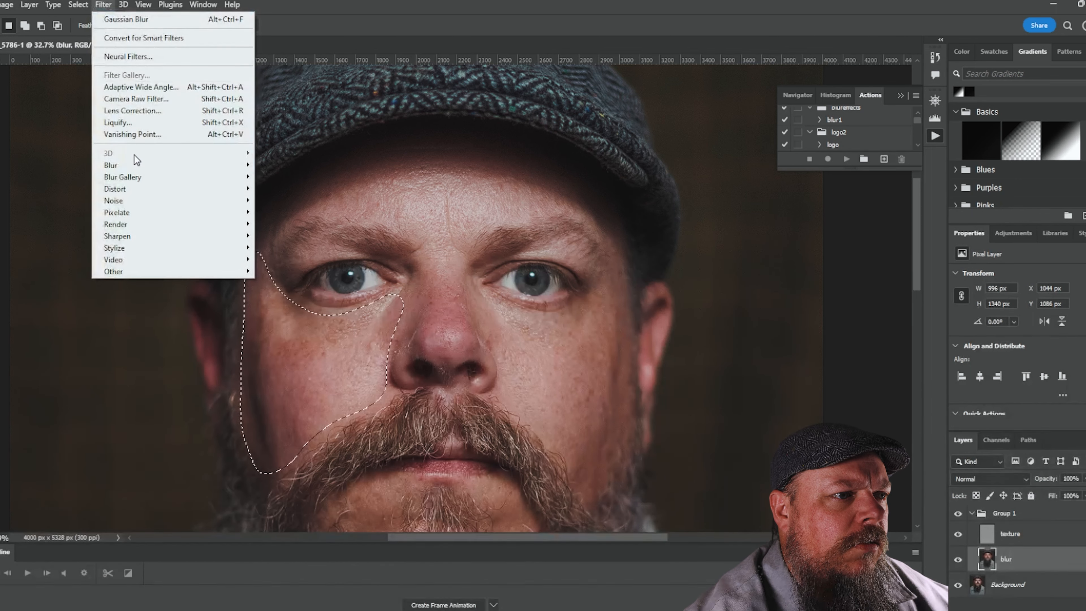
mouse_move(131, 167)
click(305, 211)
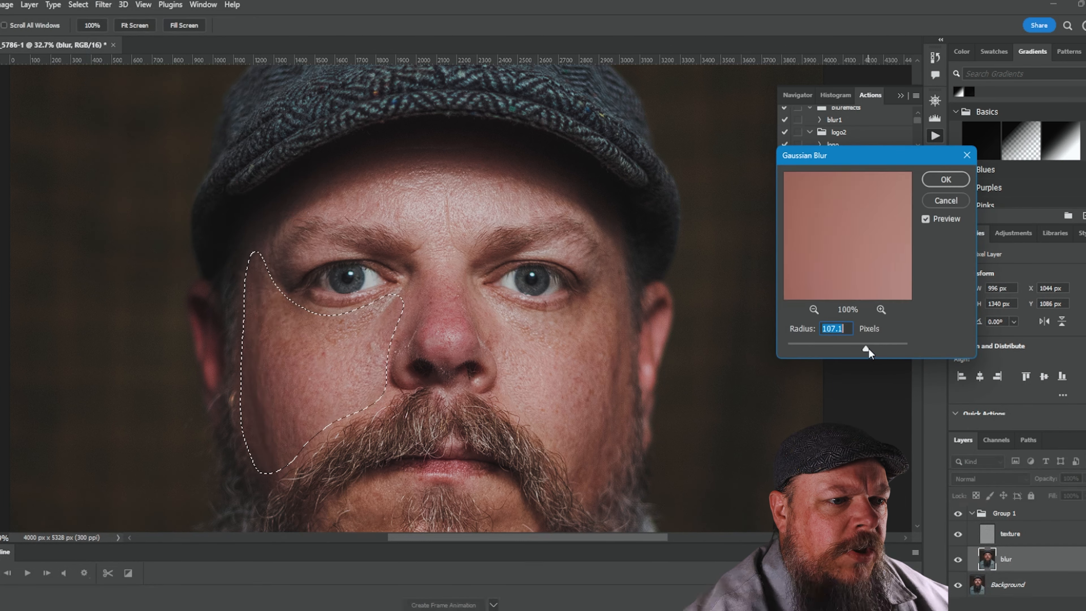
drag(868, 347, 819, 349)
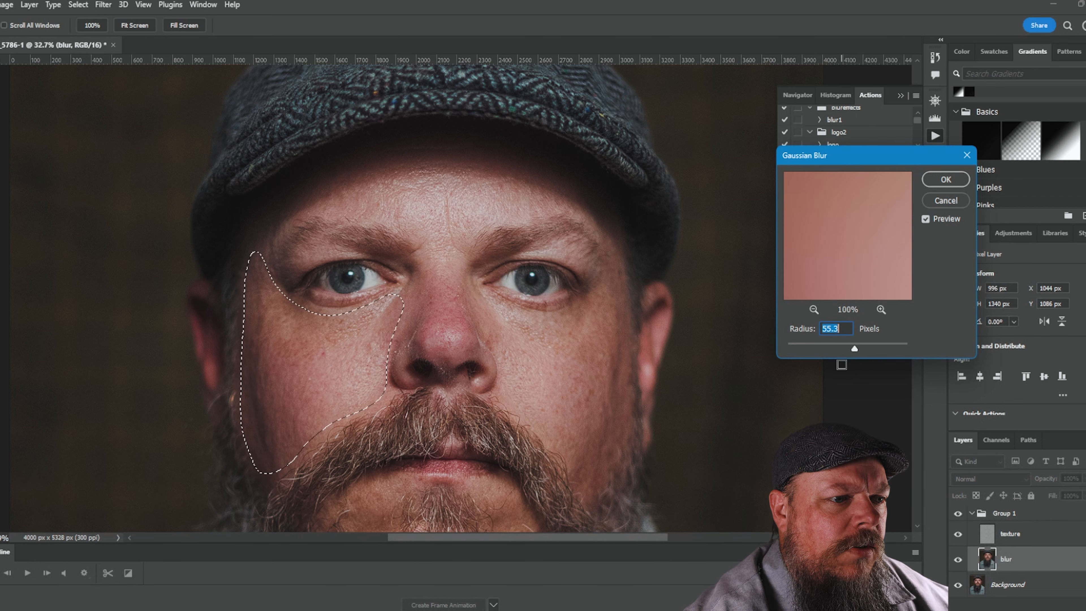
drag(866, 350, 859, 349)
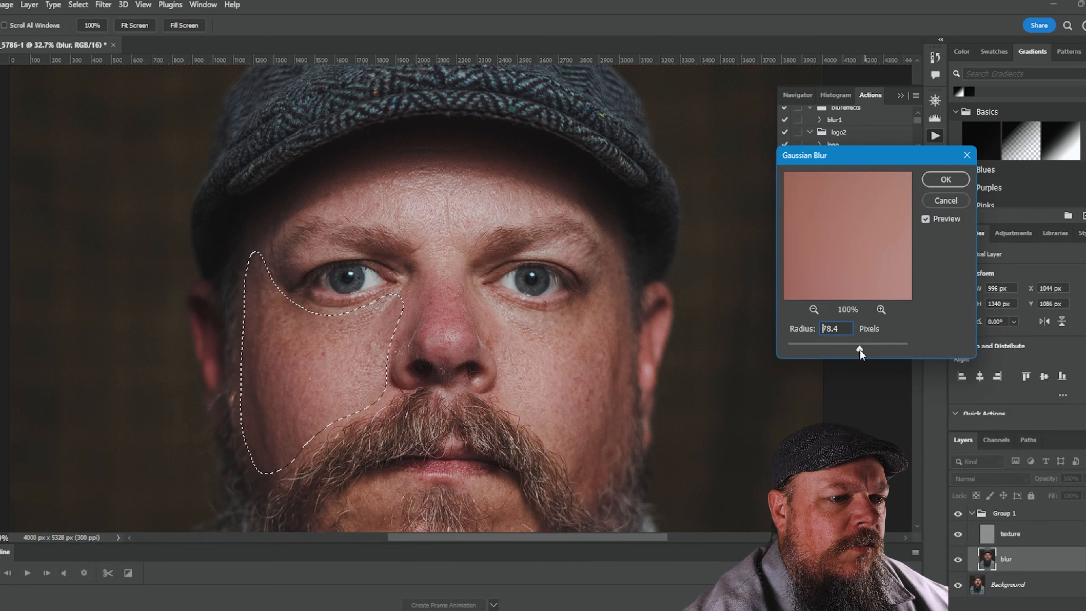
click(946, 179)
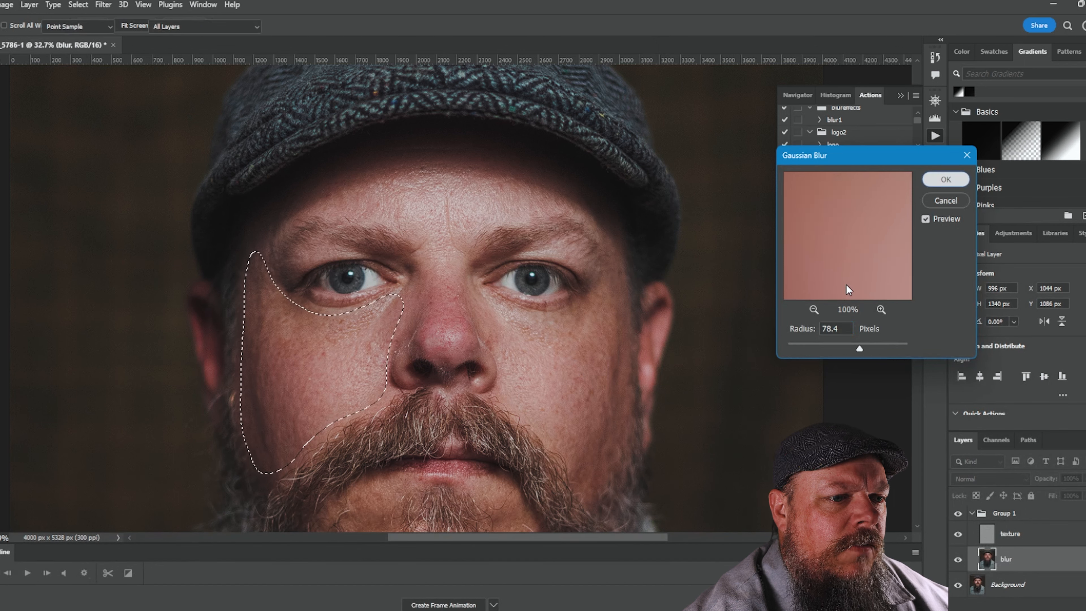